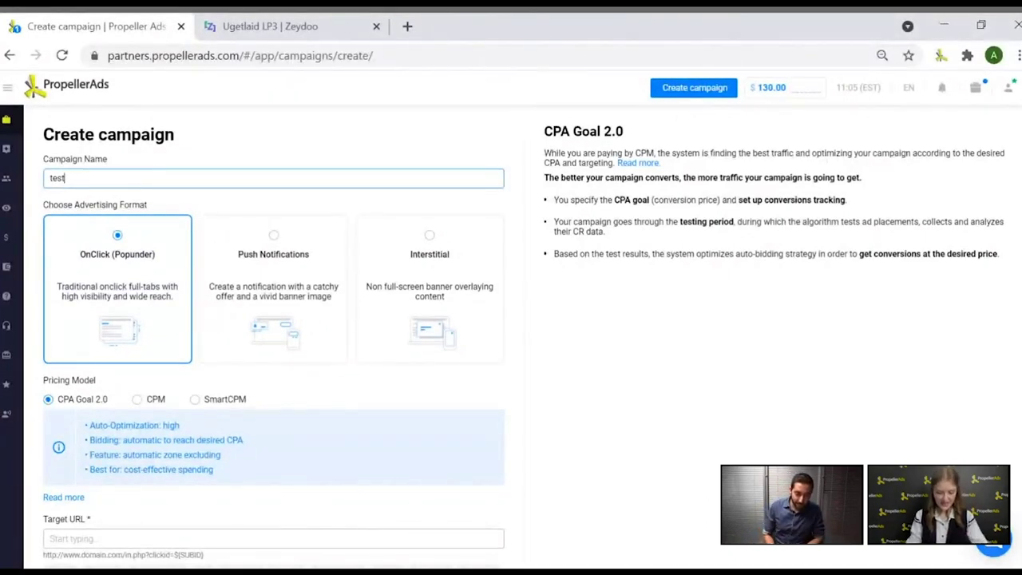
- Name the campaign "test dating" and set it up with the Push Notifications format and CPC pricing
text(d)
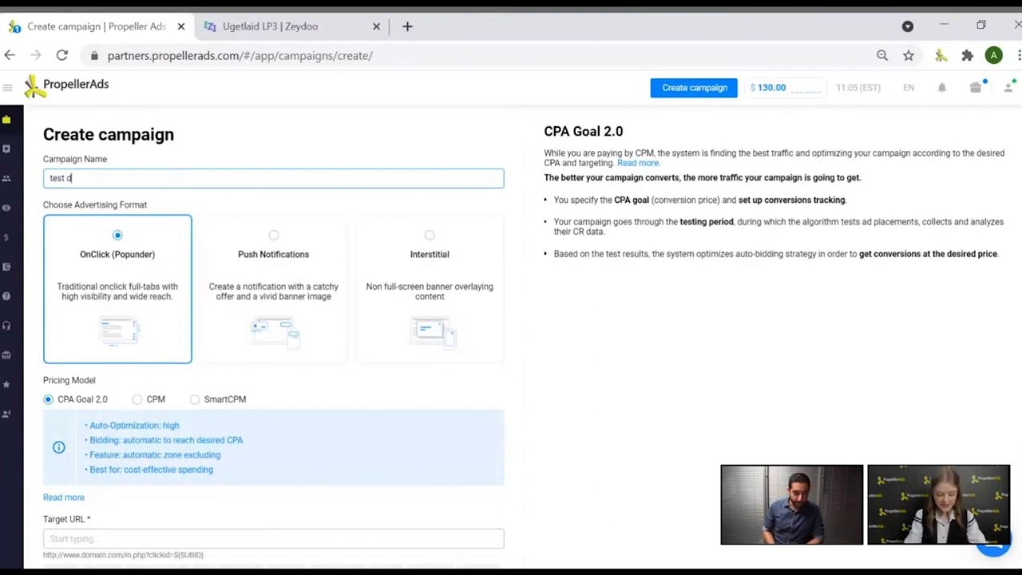
text(ating)
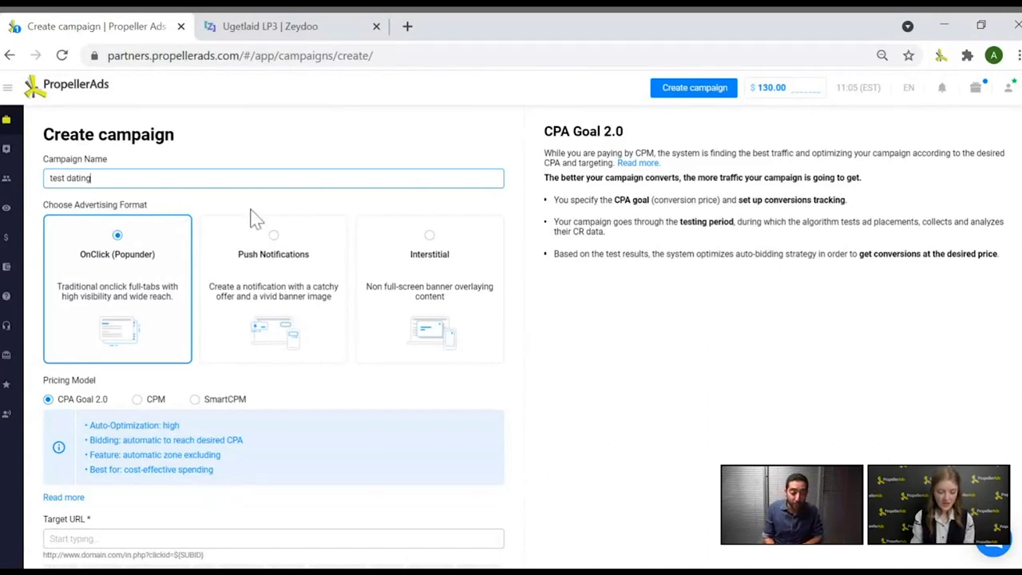
click(274, 236)
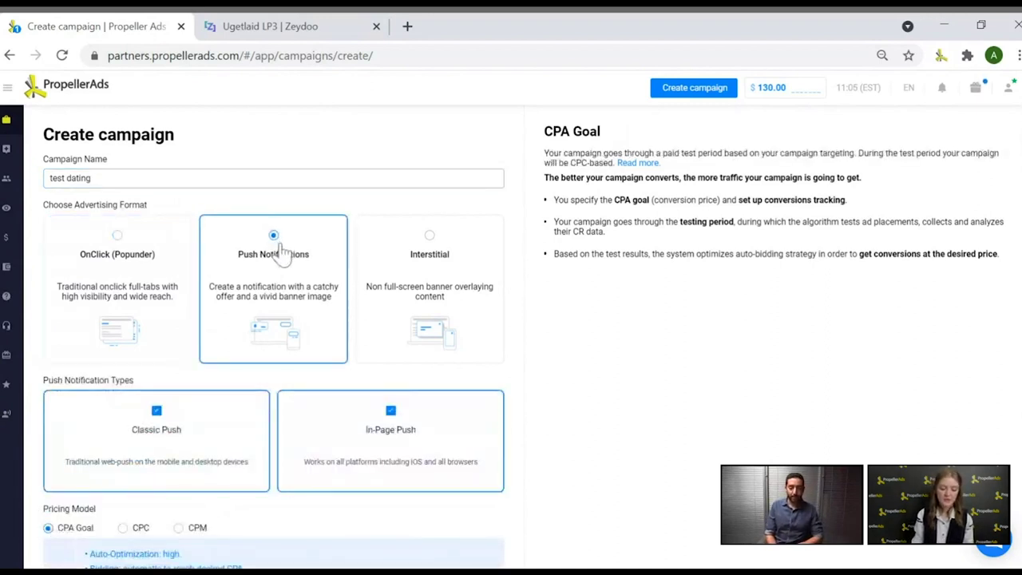
scroll(281, 253, down, 1)
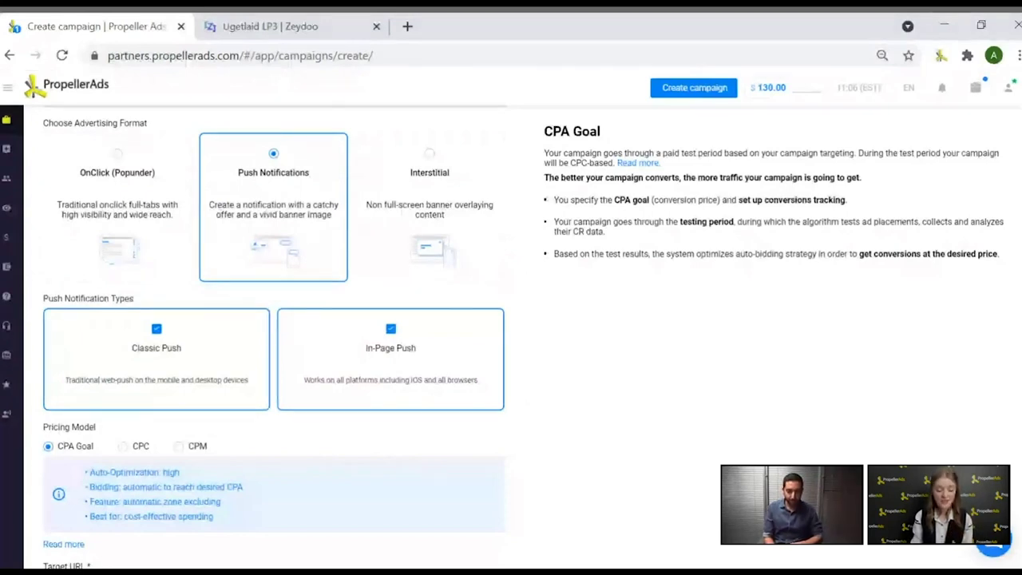
click(124, 447)
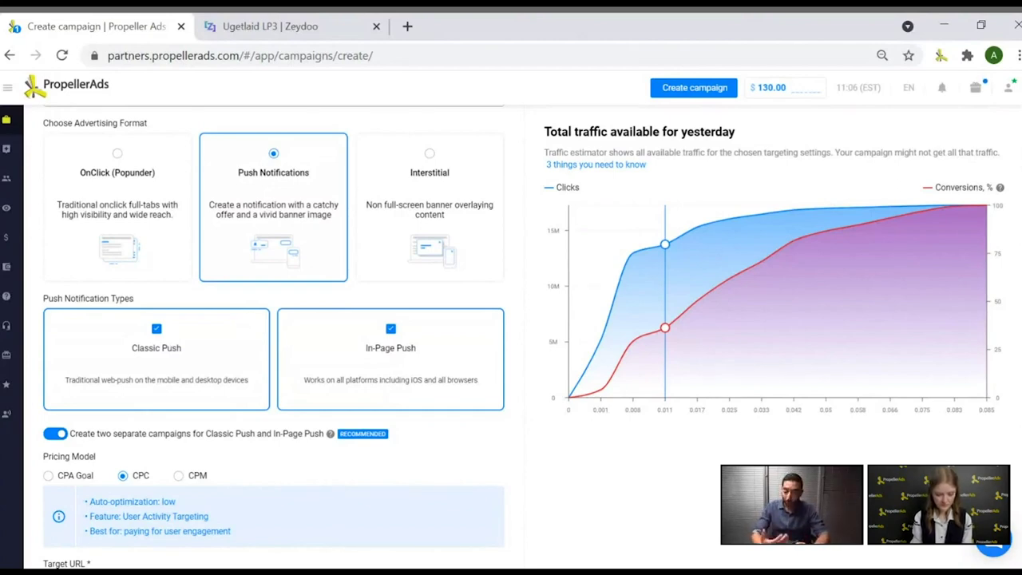
- Copy the propeller traffic source link from the Zeydoo offer page and paste it as the campaign's Target URL in PropellerAds
scroll(491, 431, down, 3)
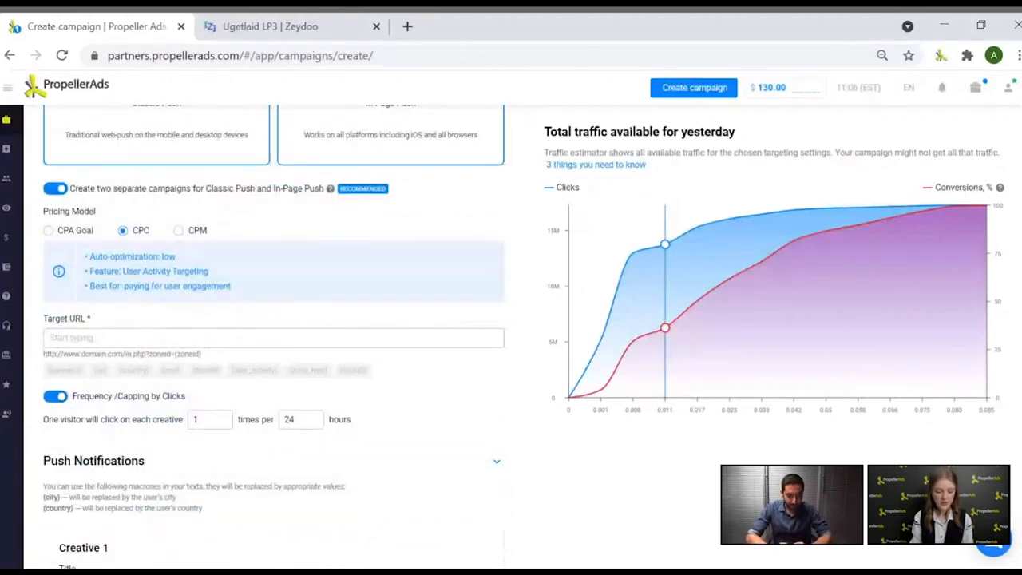
click(273, 338)
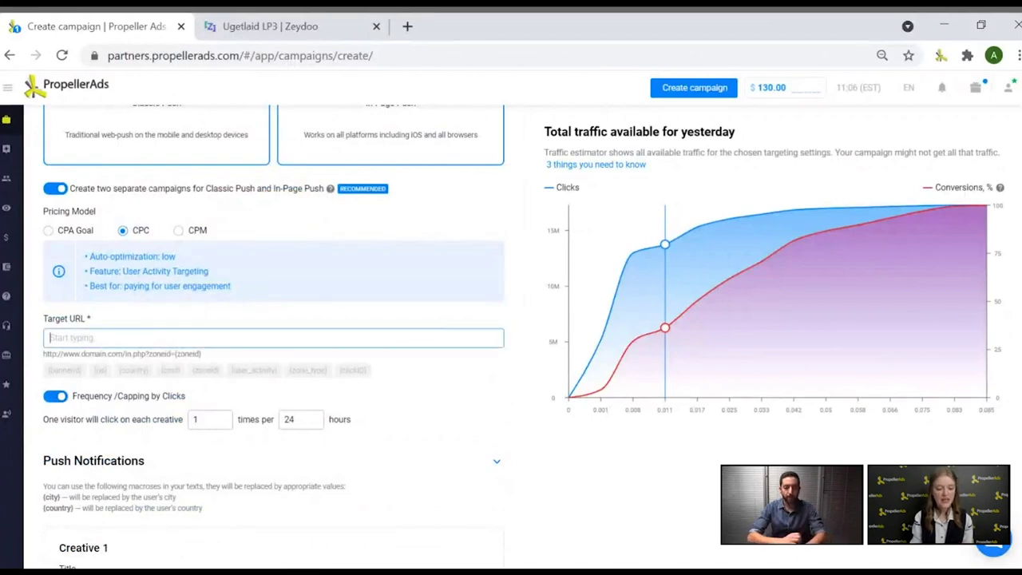
click(265, 30)
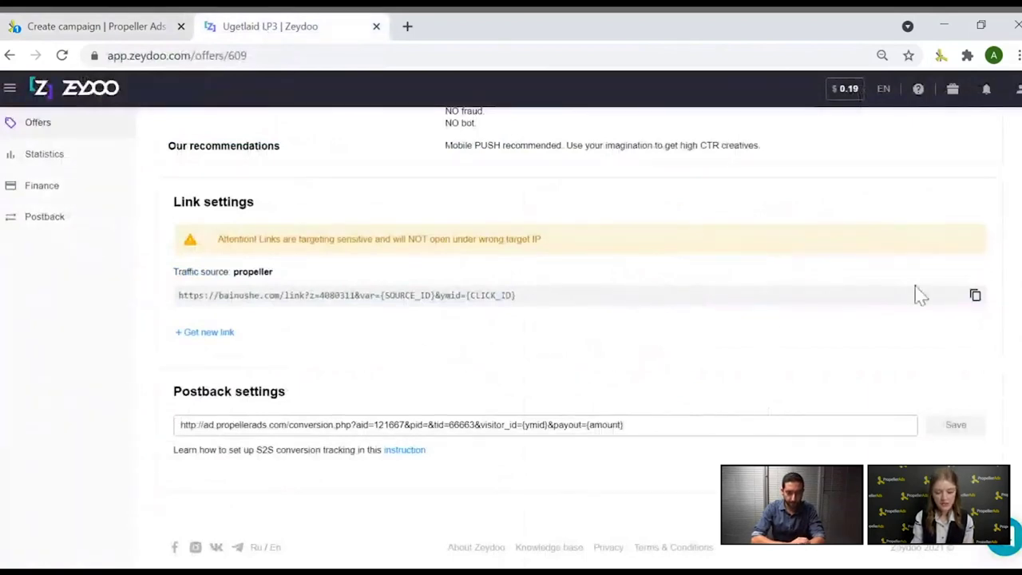
click(975, 295)
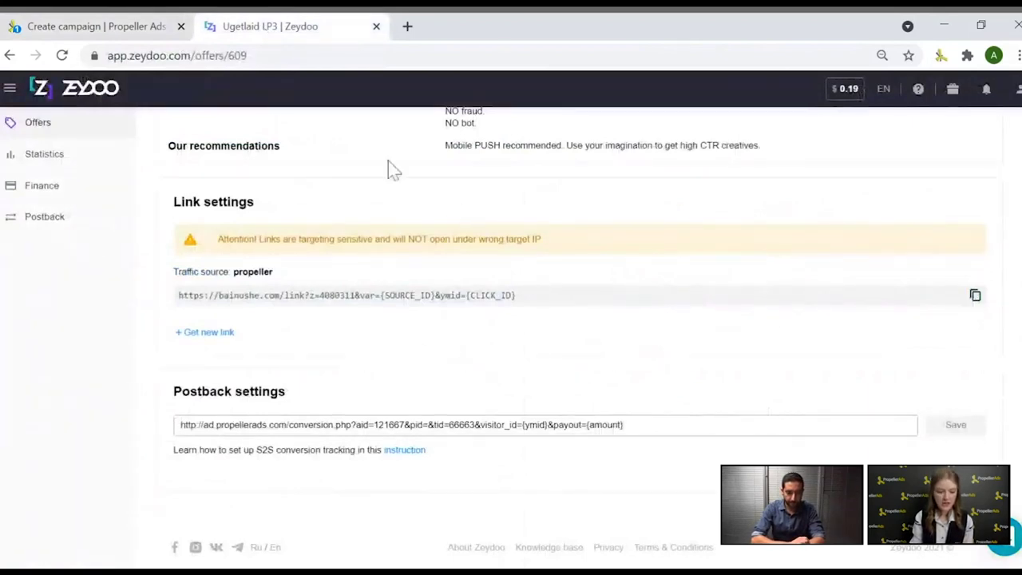
click(117, 31)
key(ctrl+v)
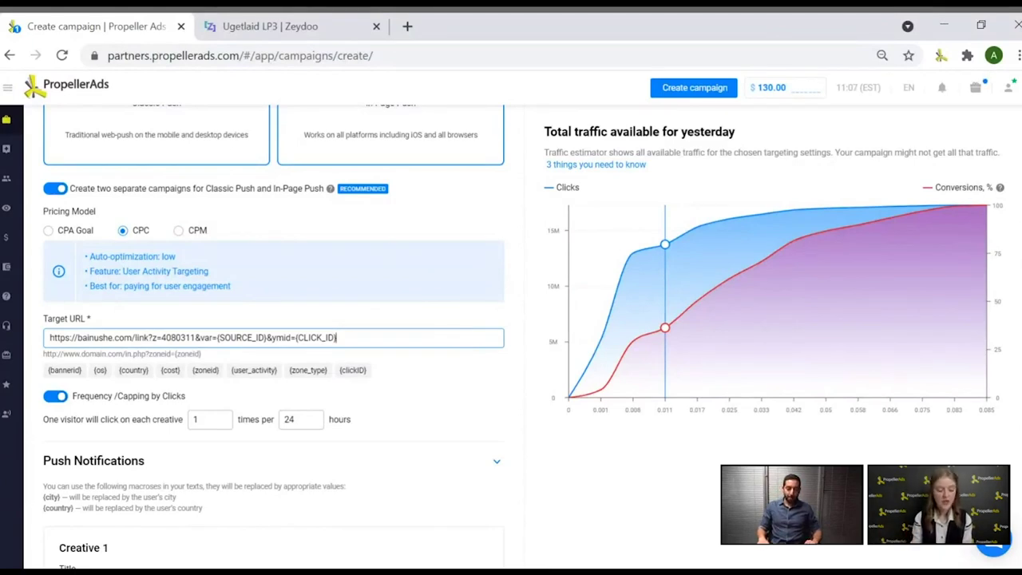
- Enter "Hey! Are you free to chat?" as the title of Creative 1
scroll(359, 346, down, 2)
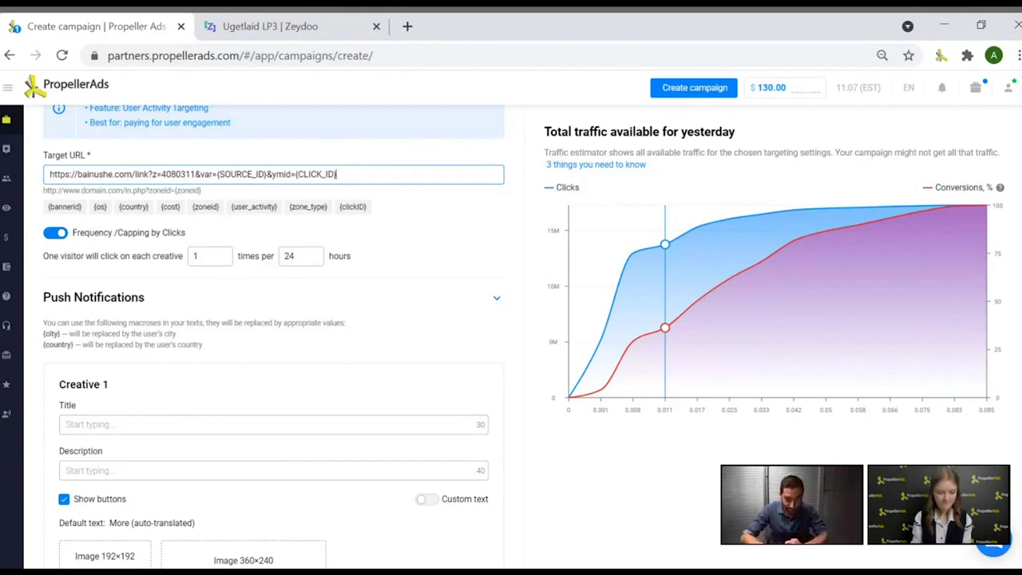
scroll(289, 336, down, 2)
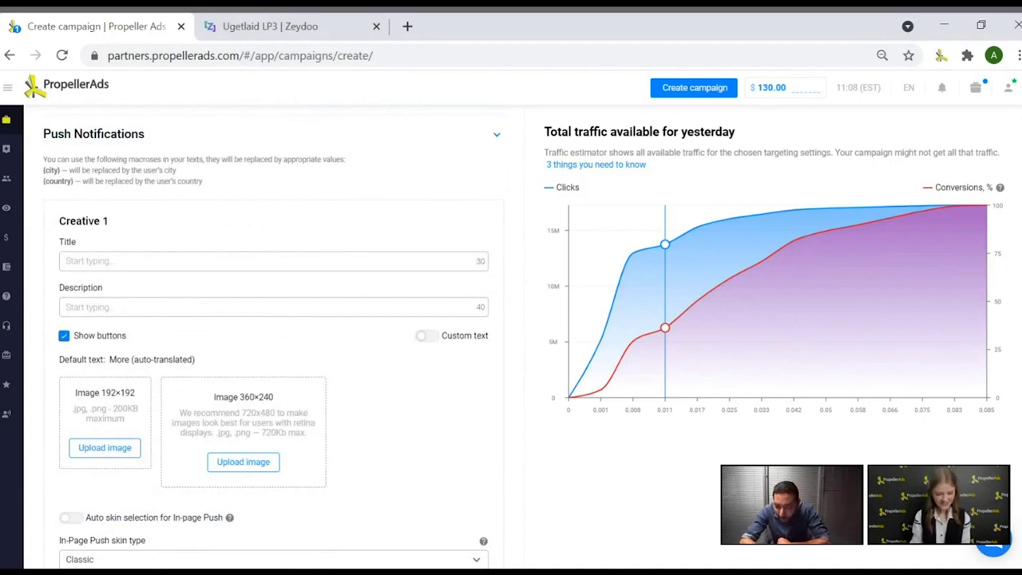
scroll(255, 383, down, 1)
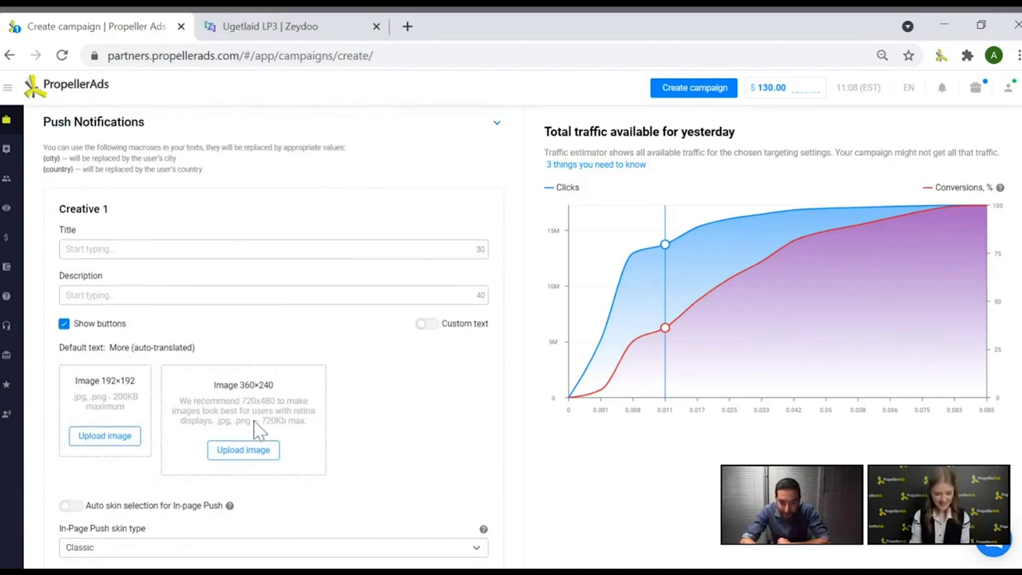
scroll(258, 427, up, 3)
scroll(245, 452, down, 3)
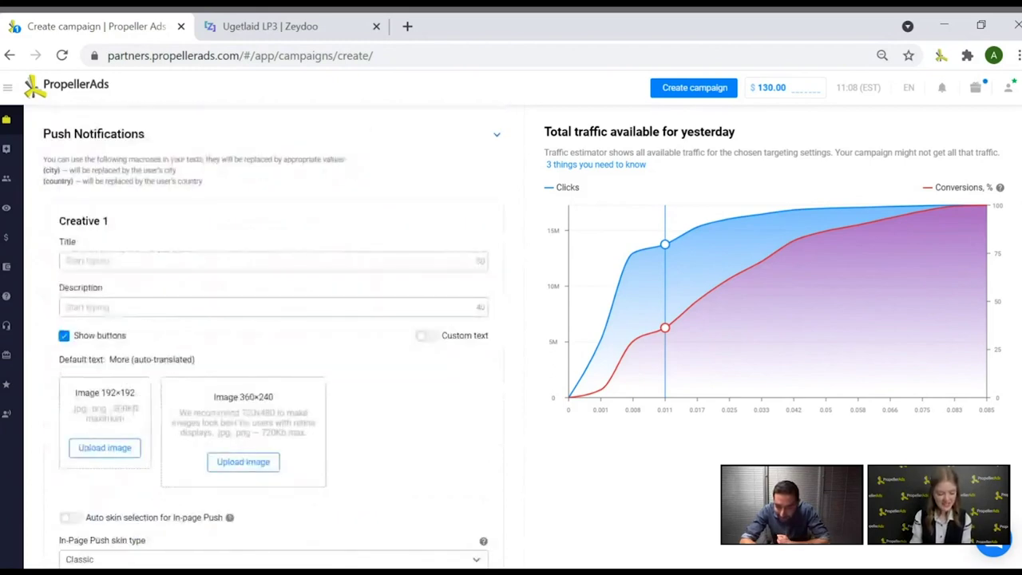
click(241, 261)
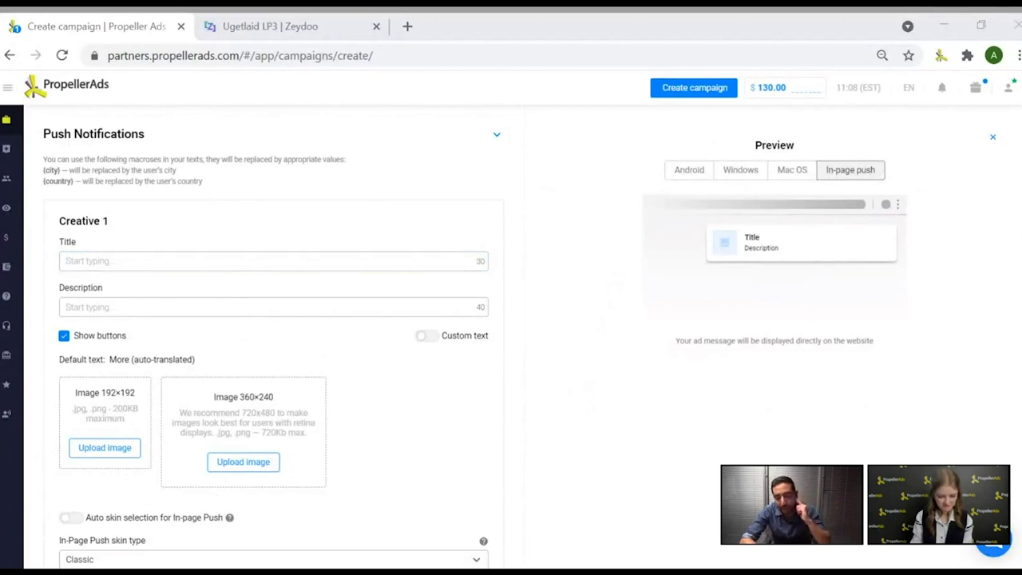
key(alt+Tab)
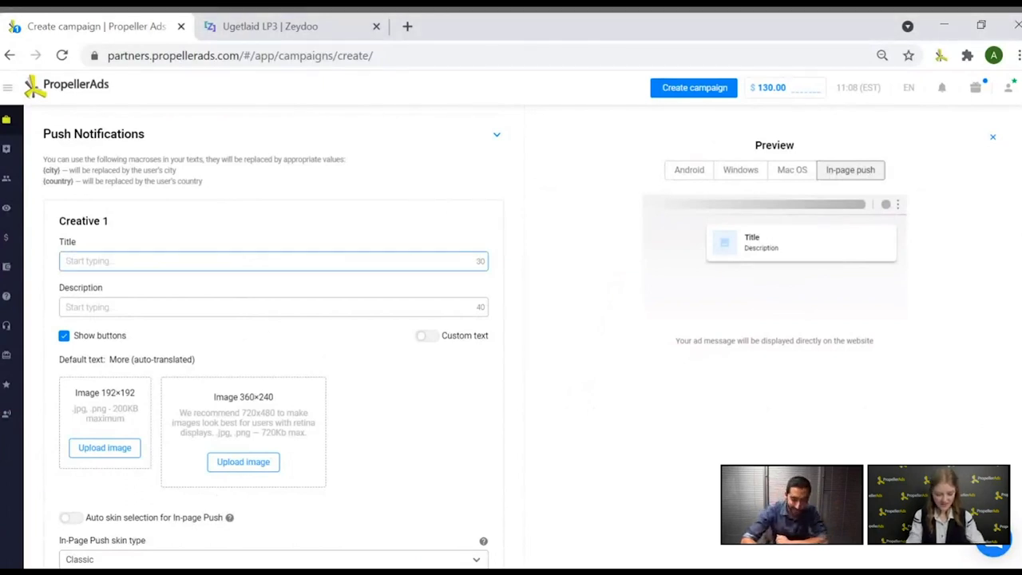
text(Hey)
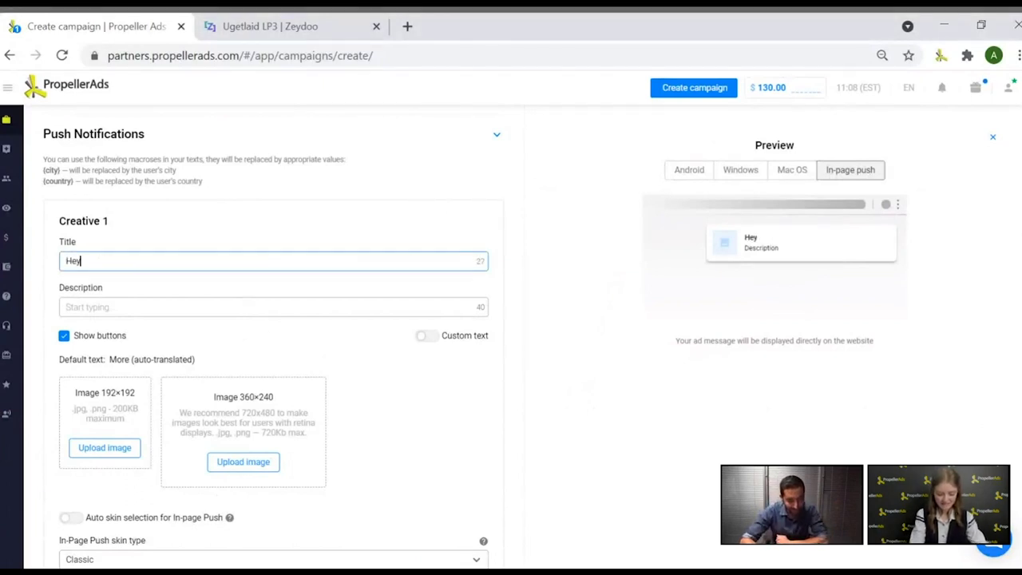
text(! Are you fr)
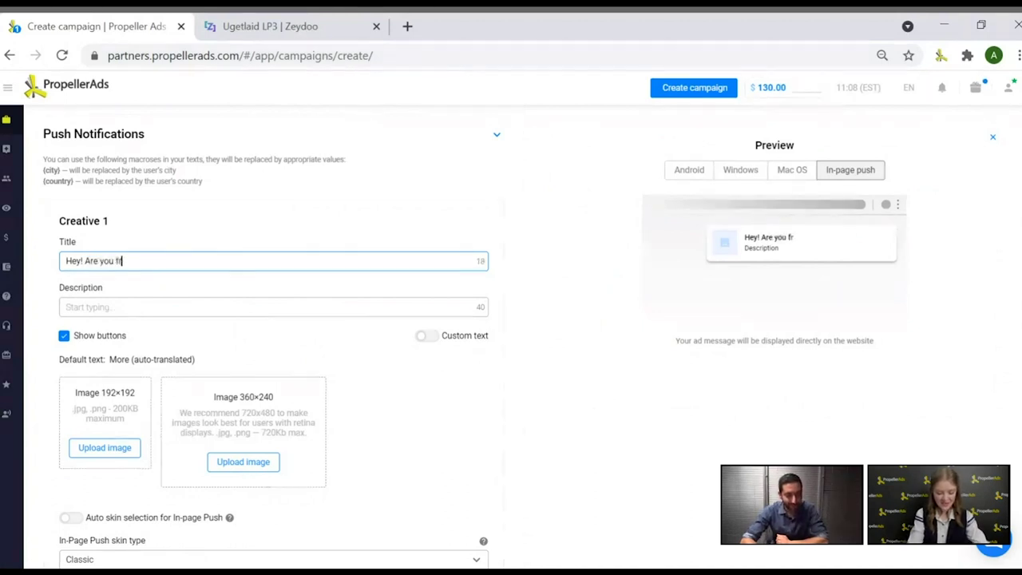
text(ee to chat?)
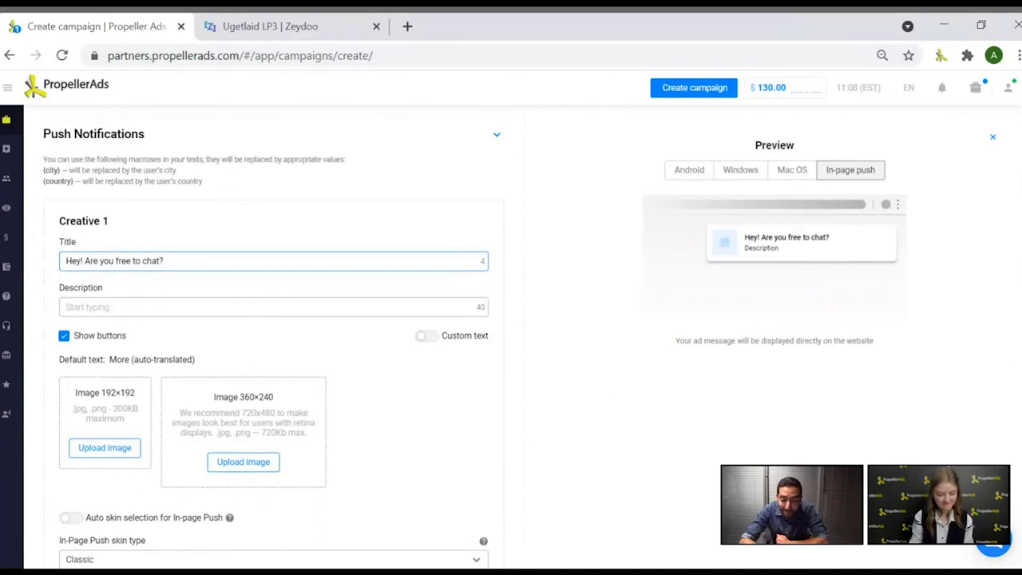
- Enter "Wanna date?" as the description of Creative 1
click(146, 306)
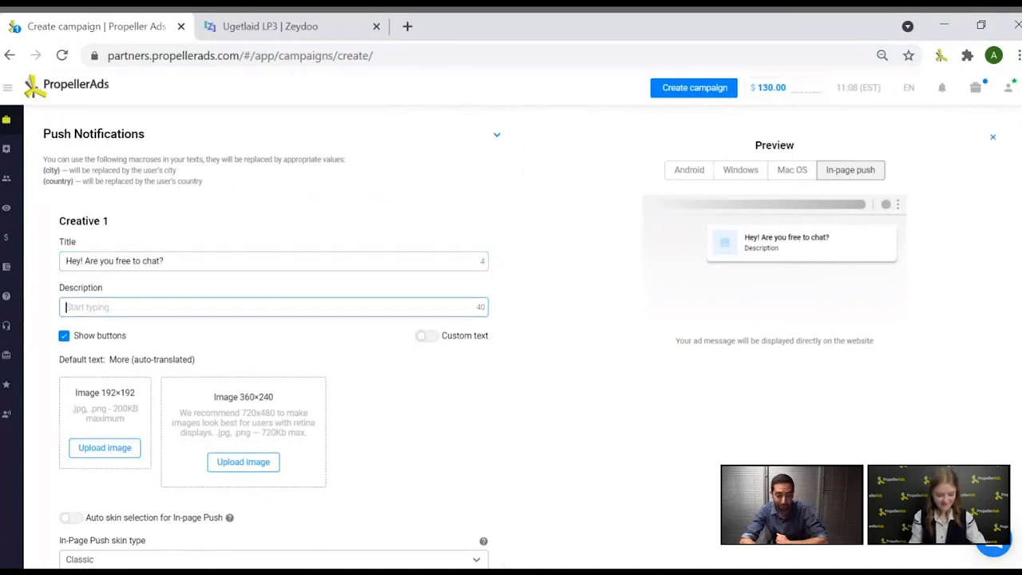
text(Wanna c)
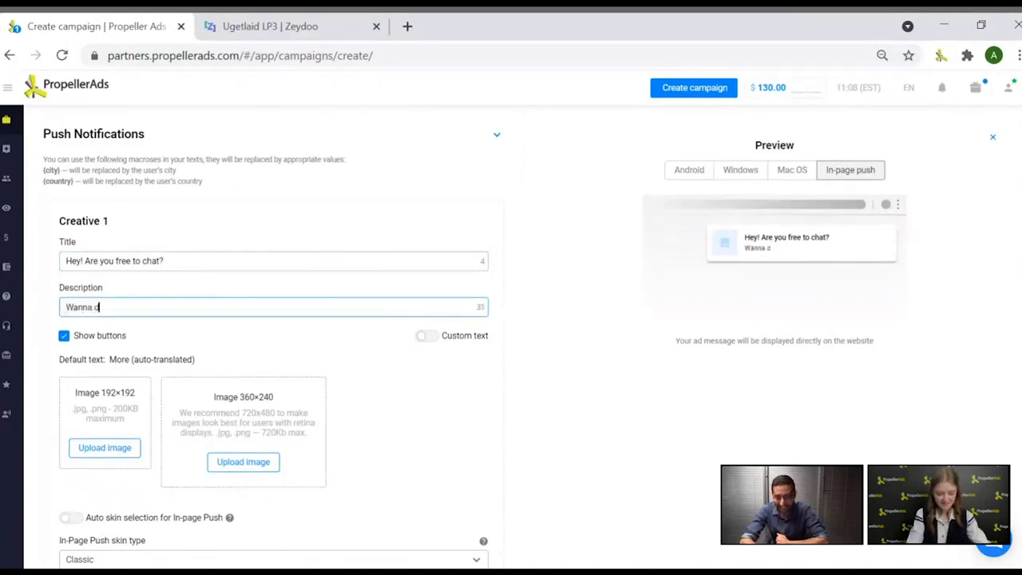
key(BackSpace)
text(date?)
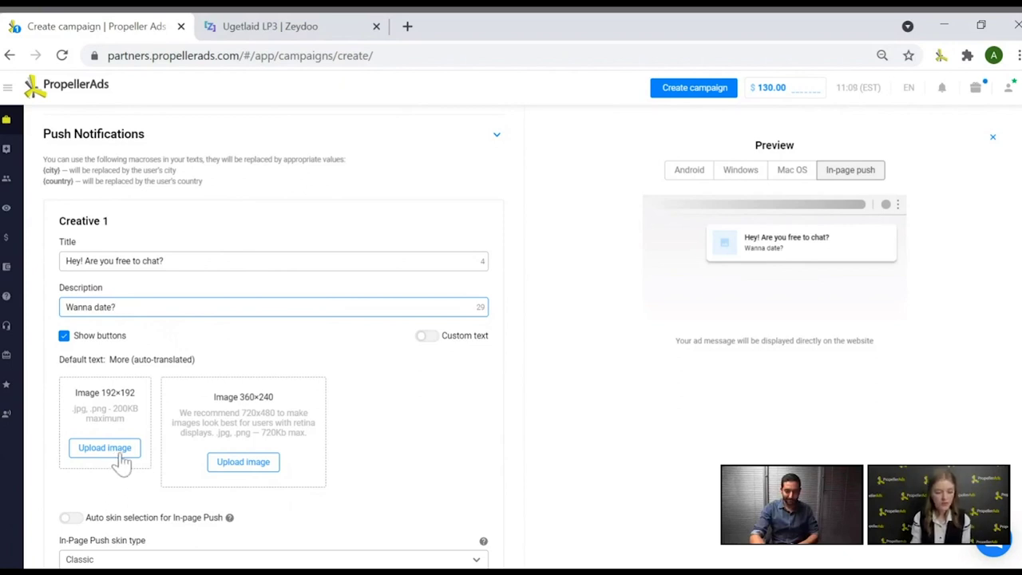
- Preview the text of Creative 1 as a push notification on Mac OS, Windows and Android, ending on Windows
click(792, 172)
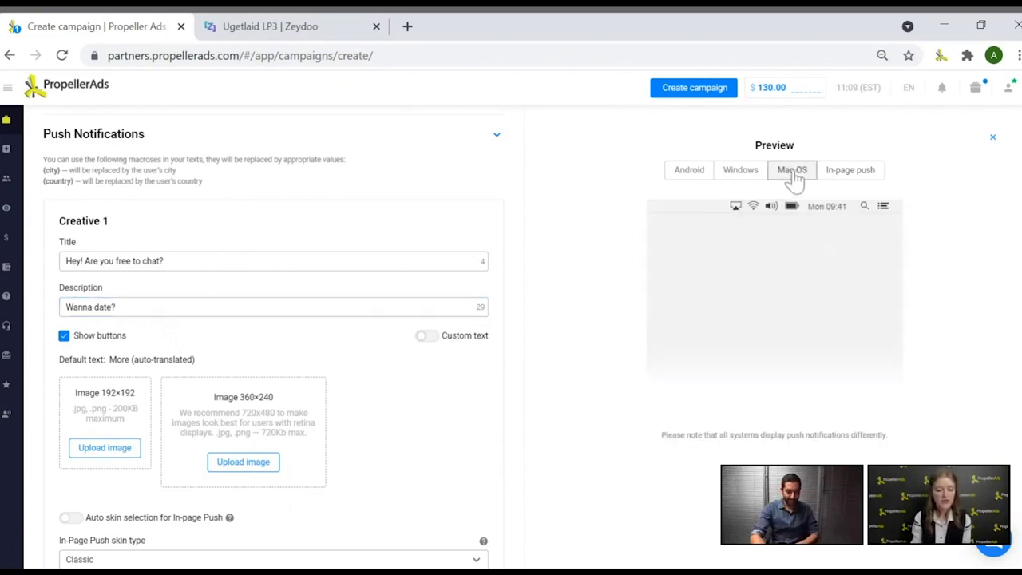
click(748, 174)
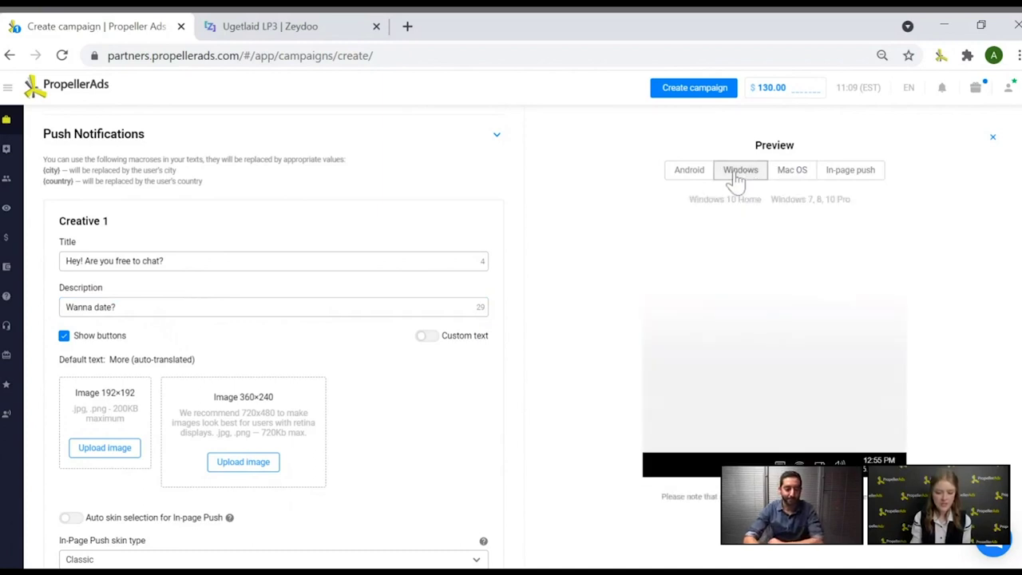
click(696, 176)
click(736, 177)
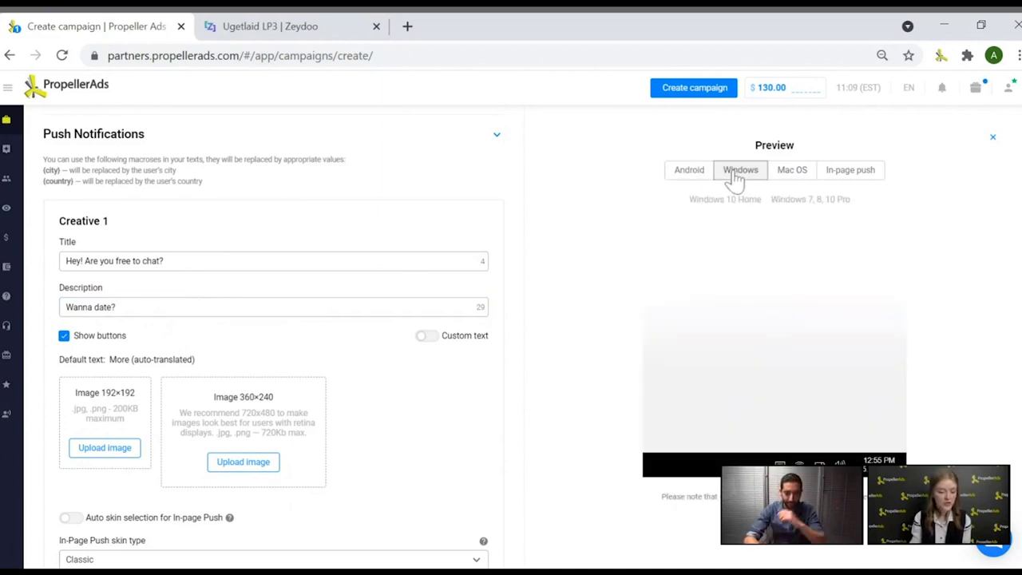
- Upload the portrait of the woman in sunglasses as the 192×192 image of Creative 1, accepting the default crop
click(98, 455)
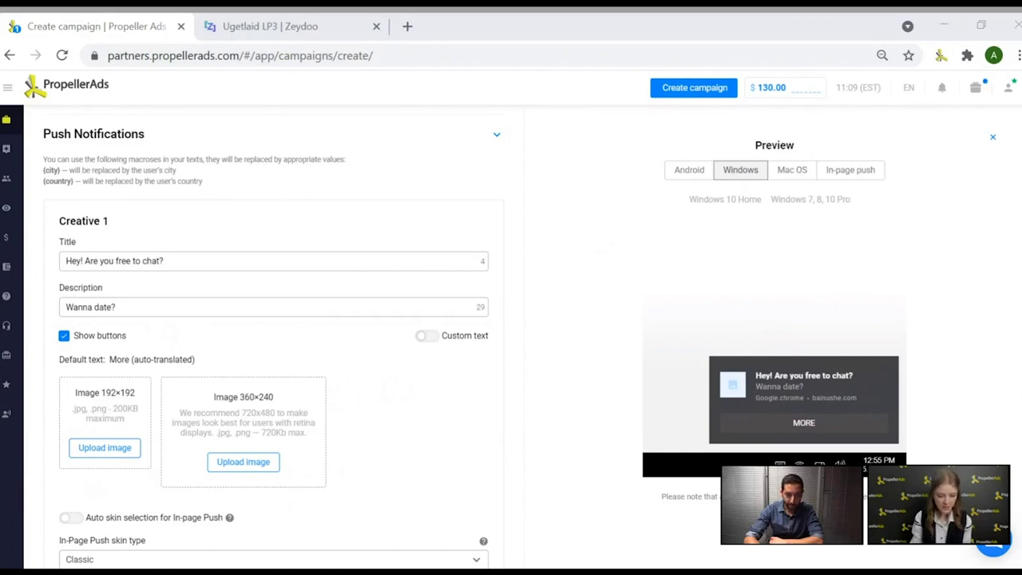
key(Return)
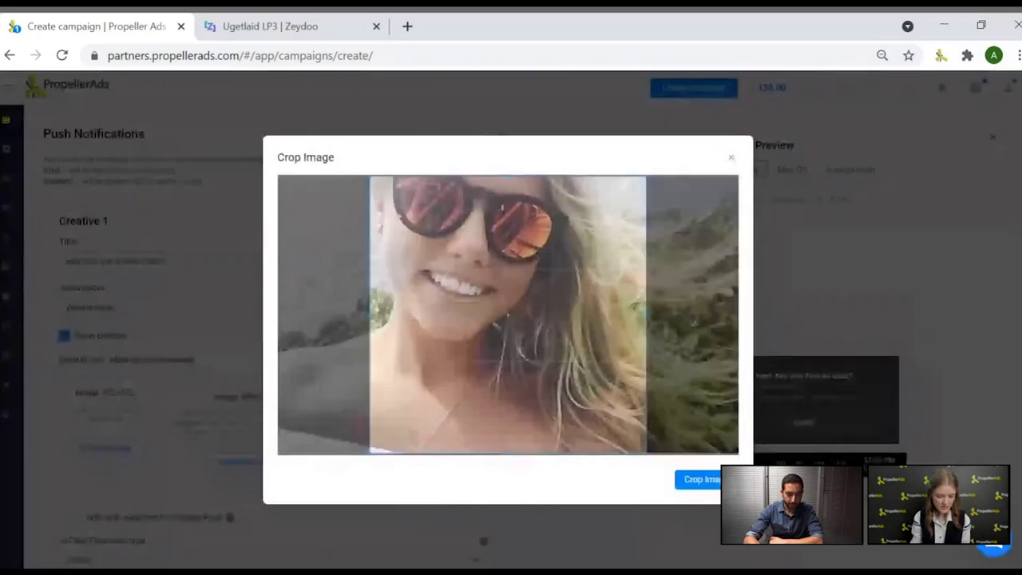
click(696, 482)
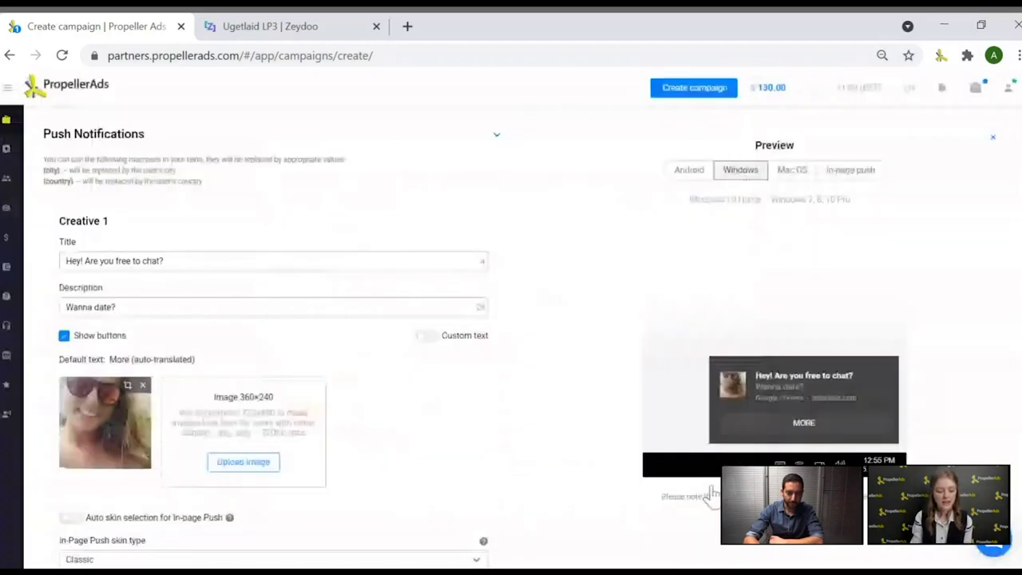
- Upload the photo of the laughing couple as the 360×240 image of Creative 1, accepting the default crop
click(245, 468)
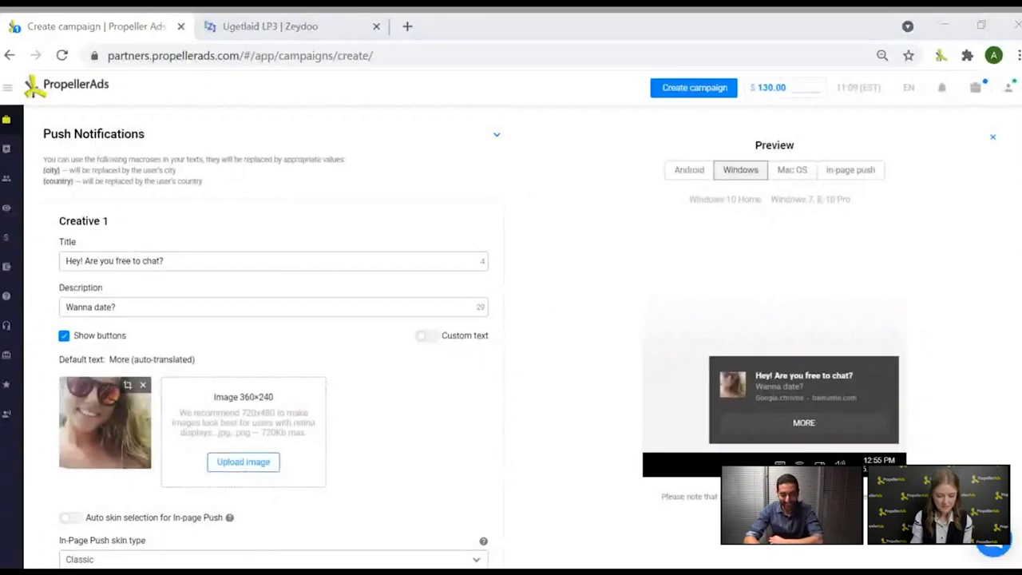
key(Return)
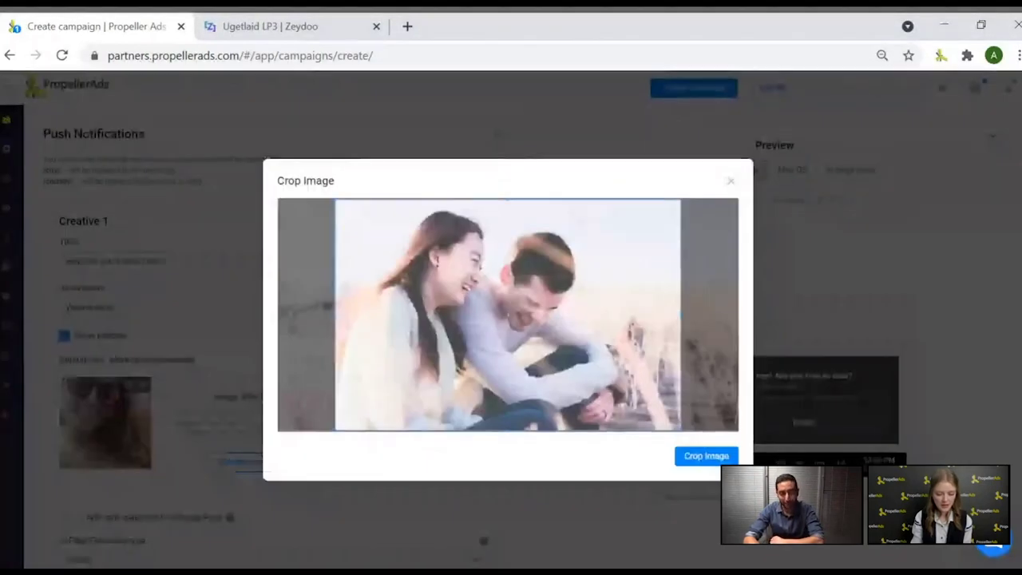
click(691, 461)
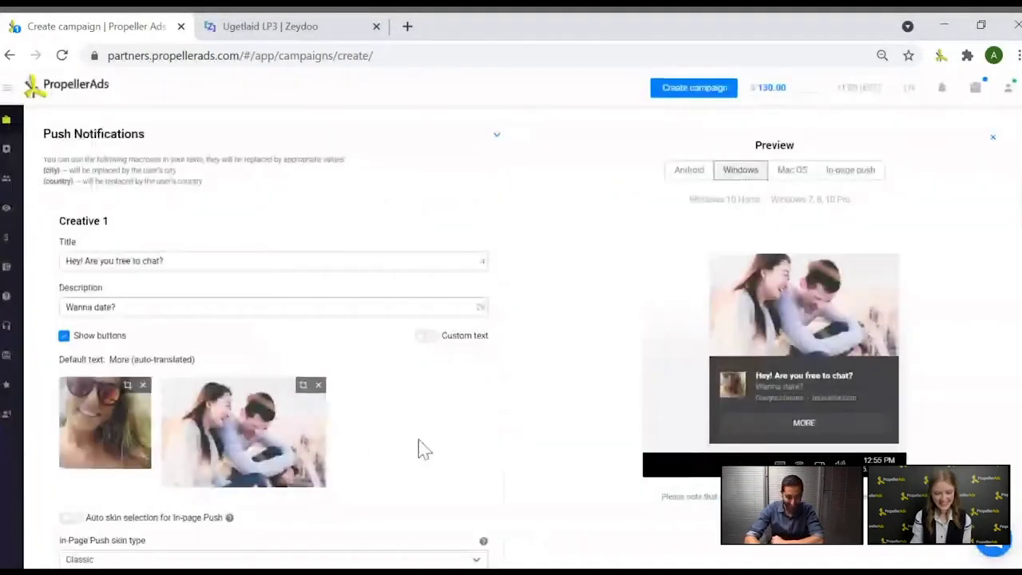
- Preview the creative with its images on Android, Windows, Mac OS and as an in-page push, ending on Android
click(688, 170)
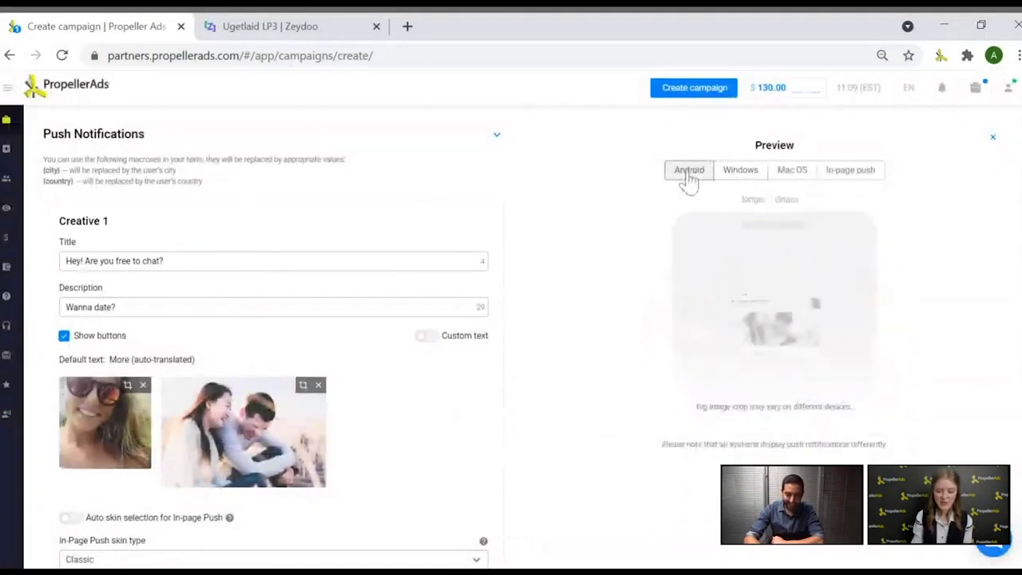
click(737, 177)
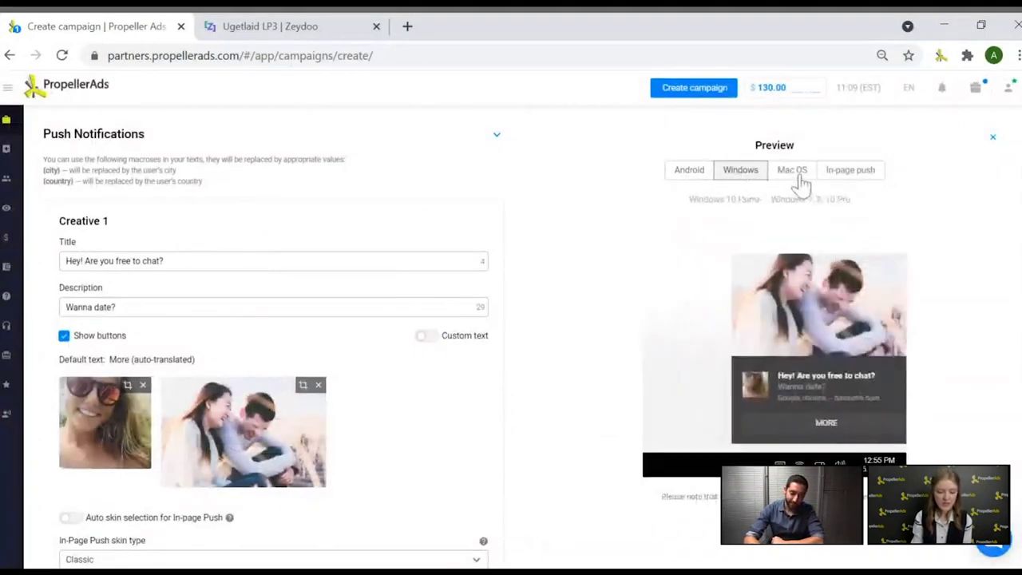
click(800, 180)
click(846, 178)
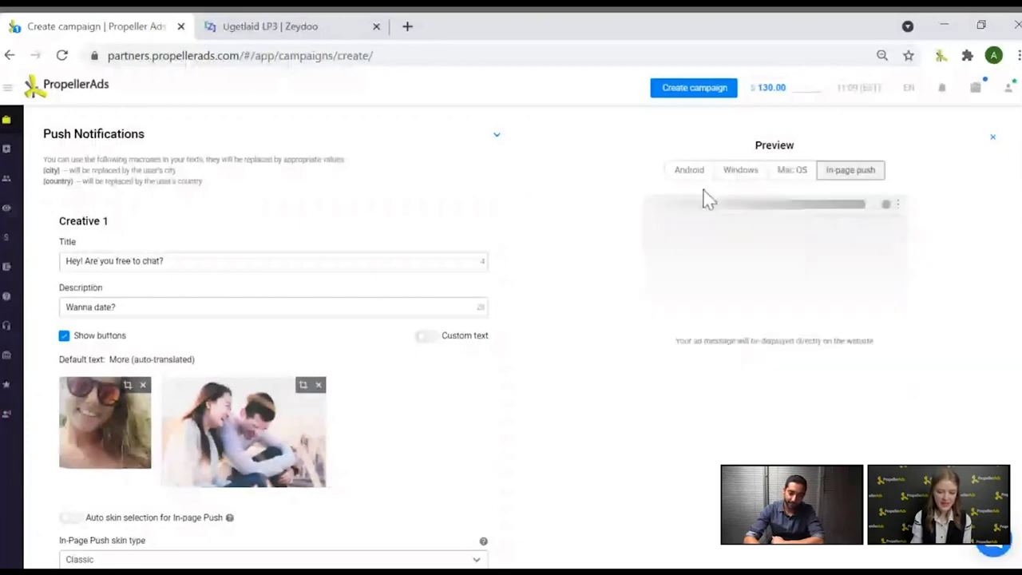
click(688, 182)
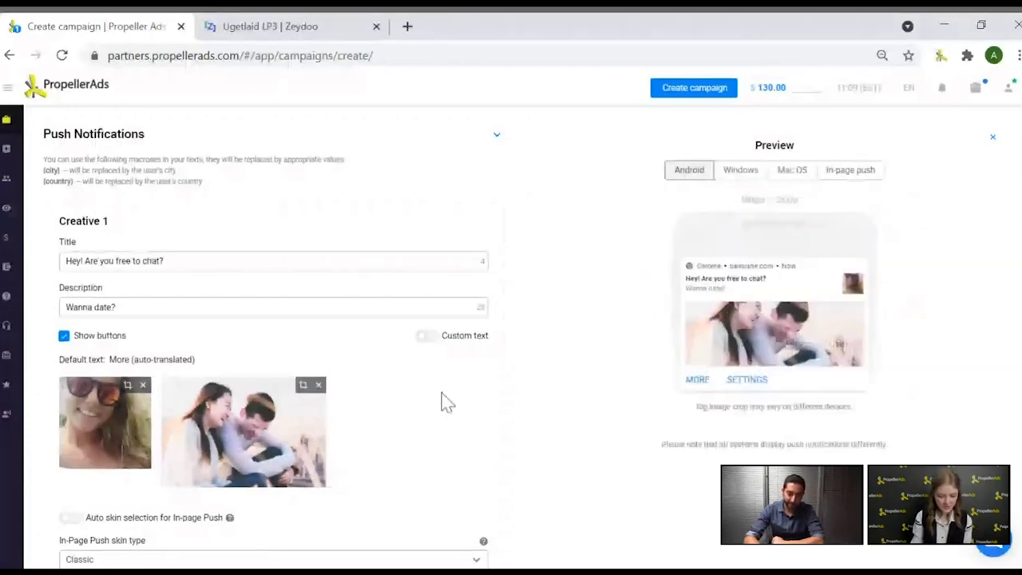
- Turn off the recommended rate under Countries & Bid and set New Zealand as the campaign's target country
scroll(446, 392, down, 2)
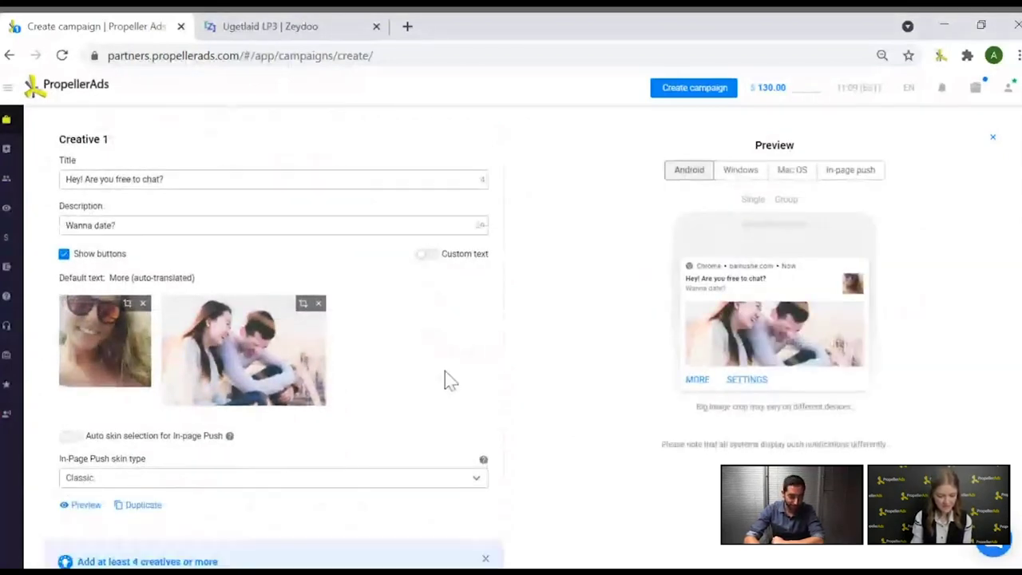
scroll(447, 381, down, 2)
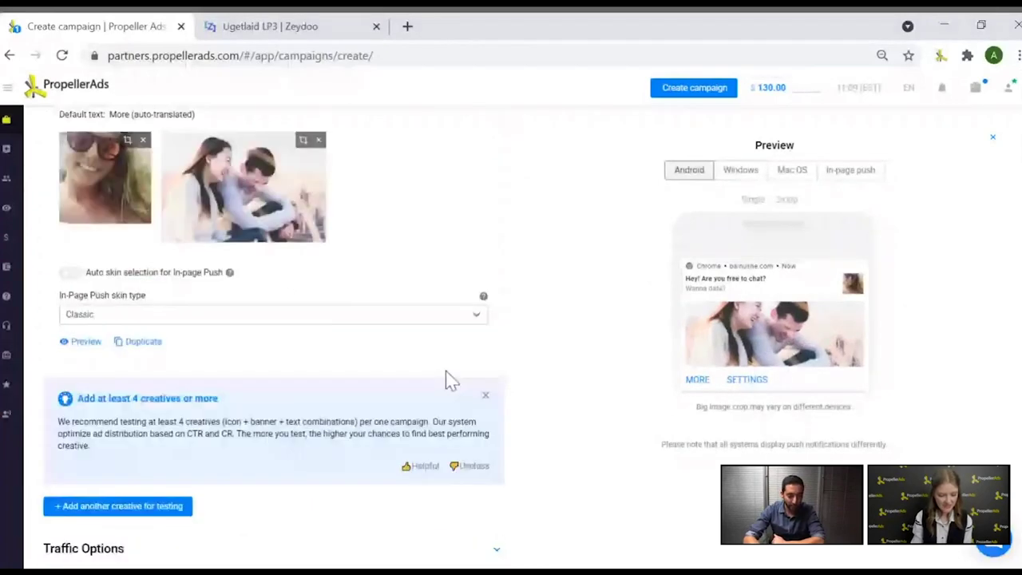
scroll(451, 381, down, 4)
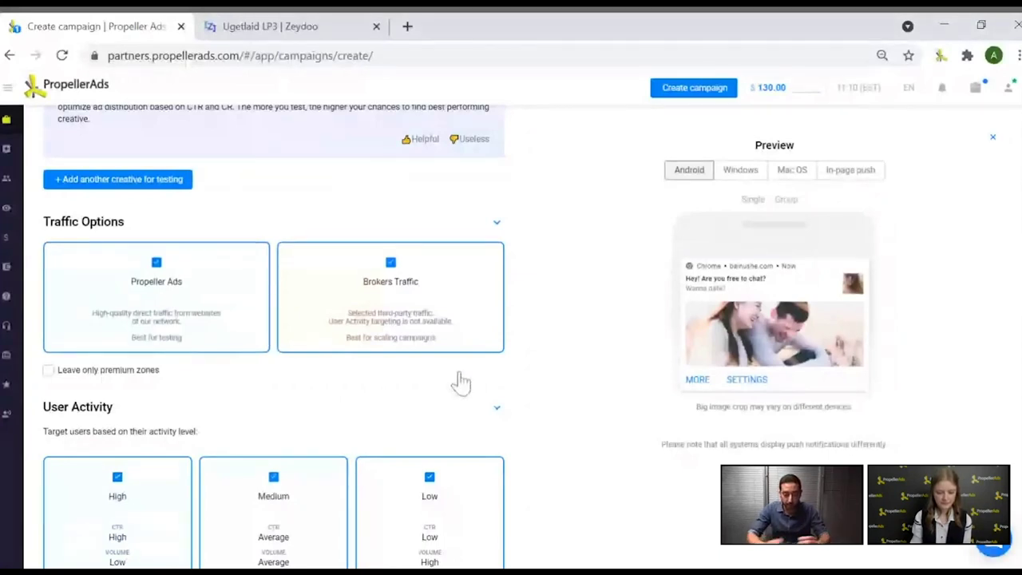
scroll(577, 343, down, 1)
scroll(575, 335, down, 2)
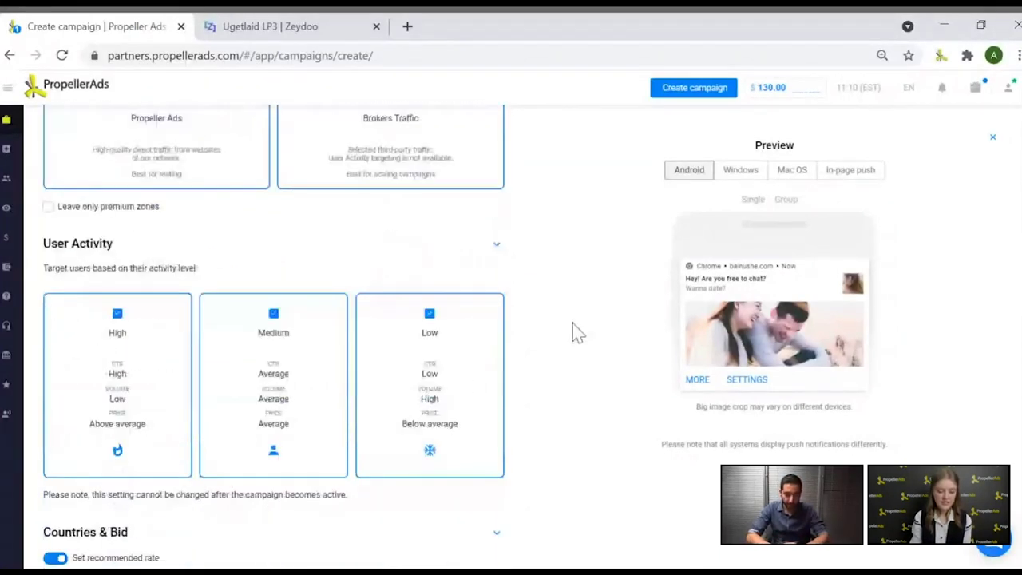
scroll(495, 455, down, 1)
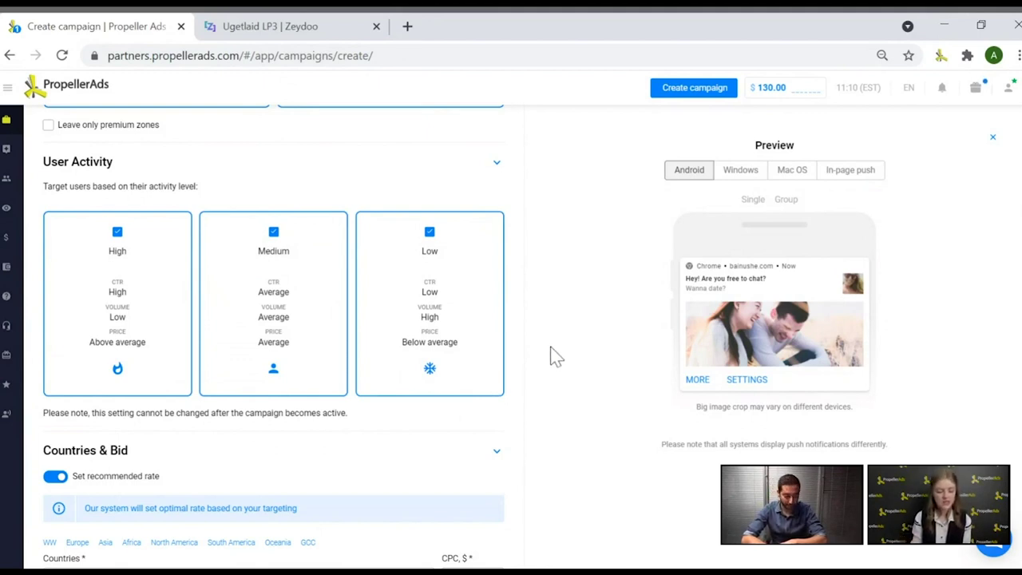
scroll(546, 339, down, 2)
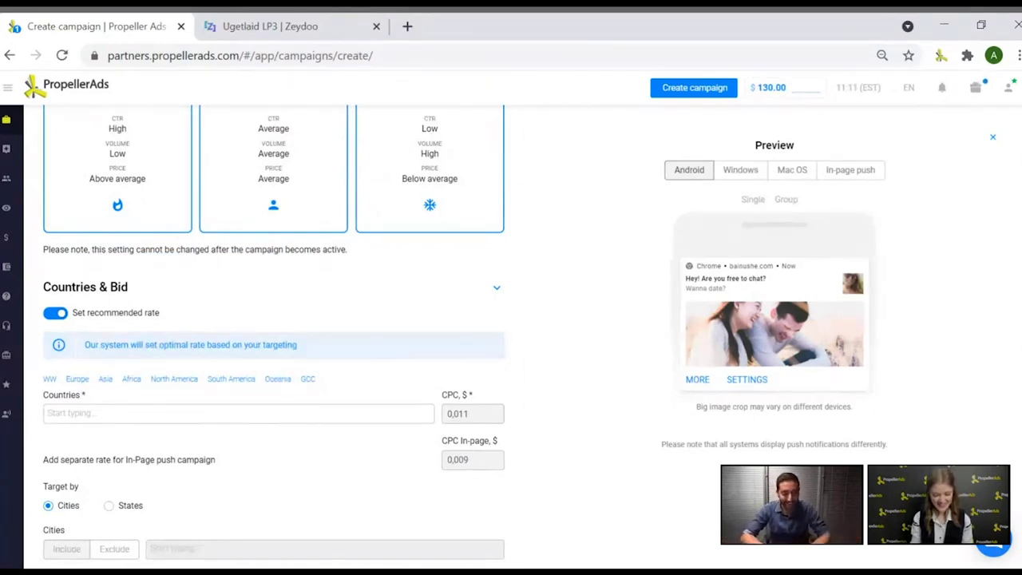
click(52, 314)
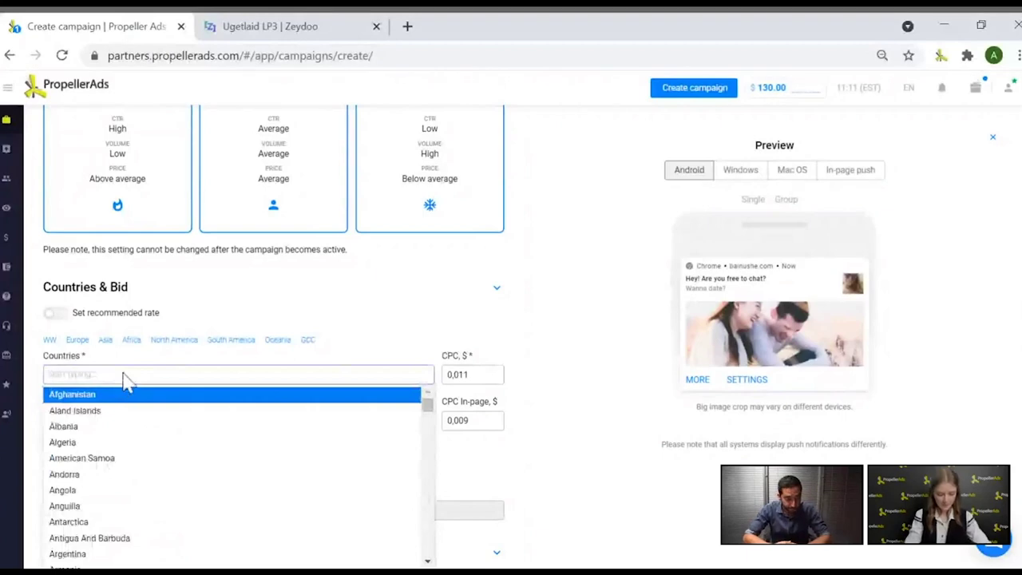
text(New Z)
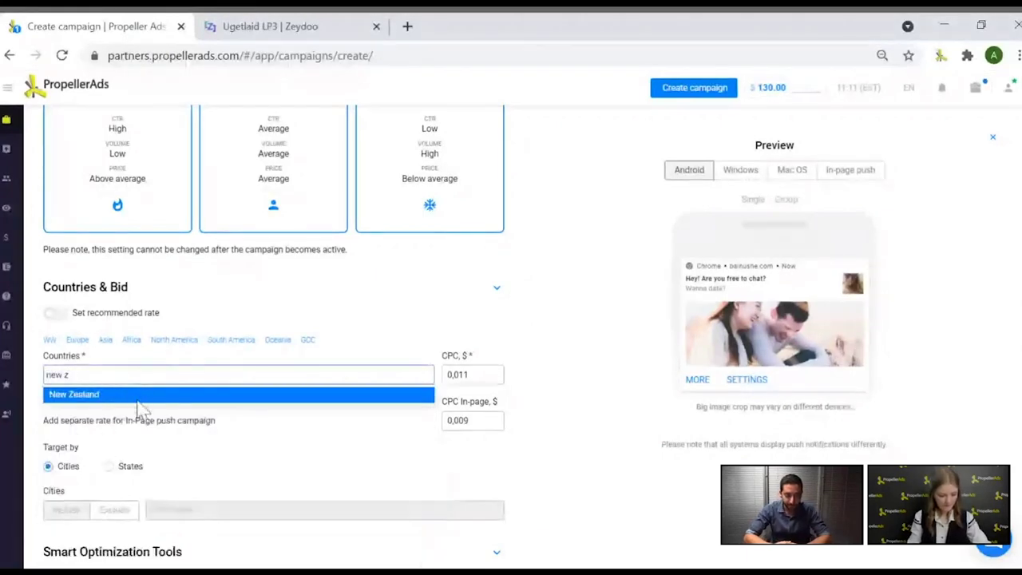
click(135, 395)
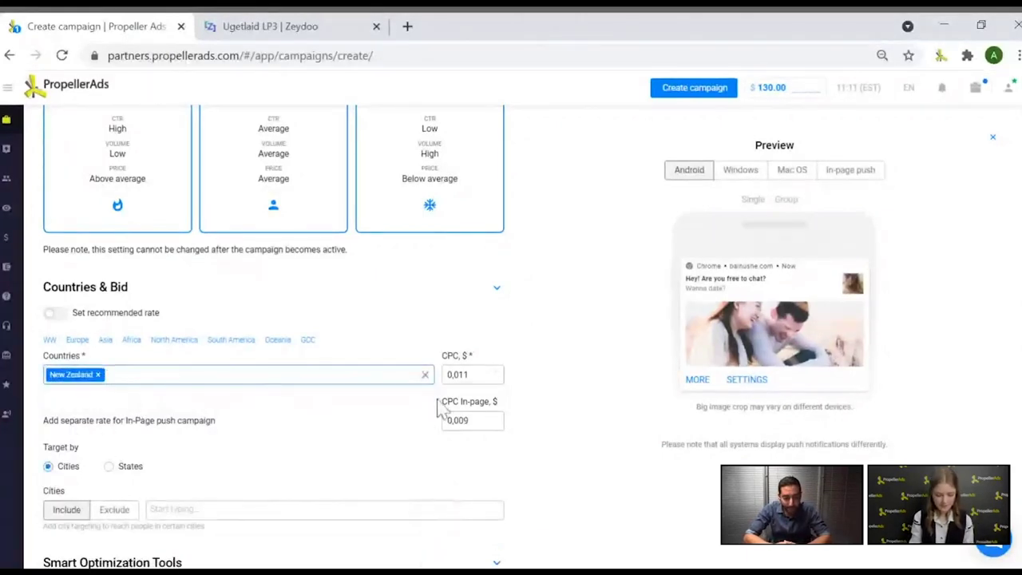
- Set the CPC bid for New Zealand to the recommended rate of $0.201
click(483, 375)
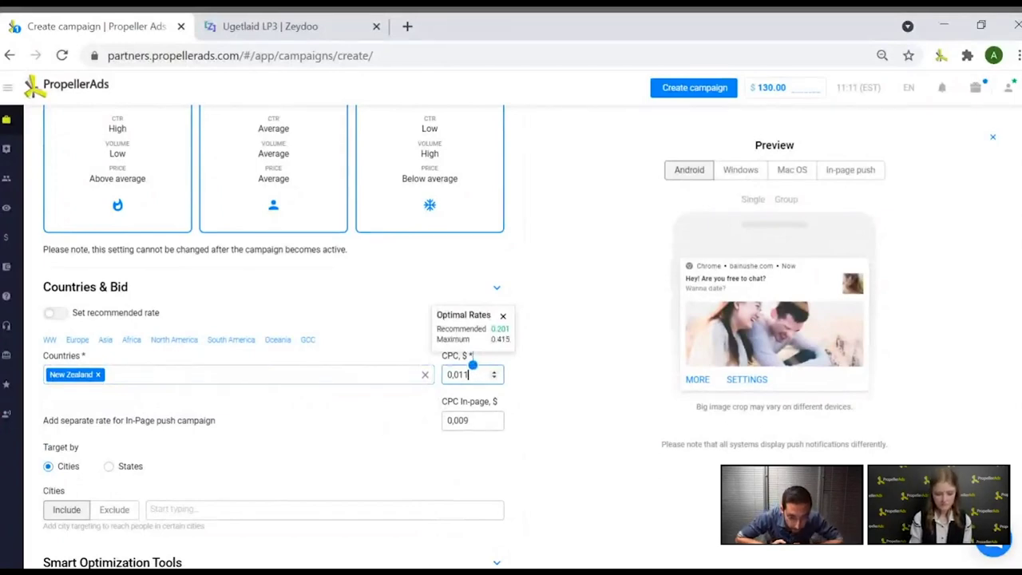
key(BackSpace)
key(BackSpace)
key(BackSpace)
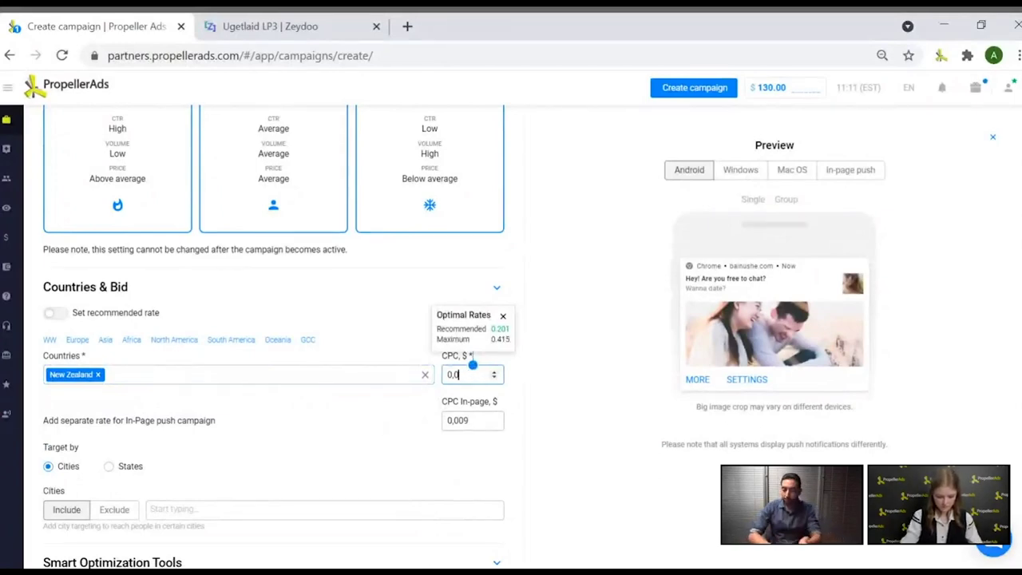
text(201)
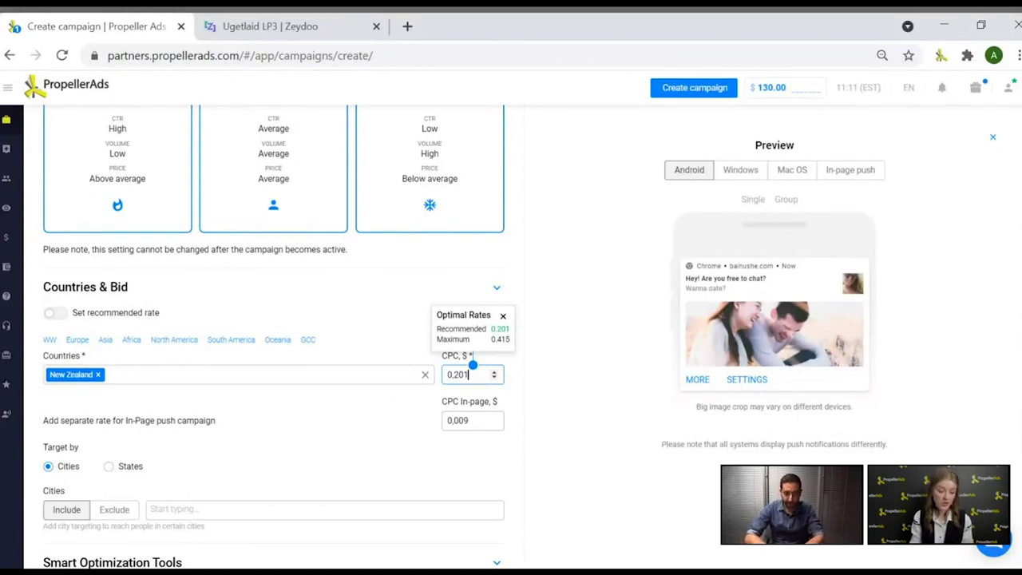
click(394, 394)
- Set the daily campaign budget for Classic Push to $30
scroll(394, 394, down, 3)
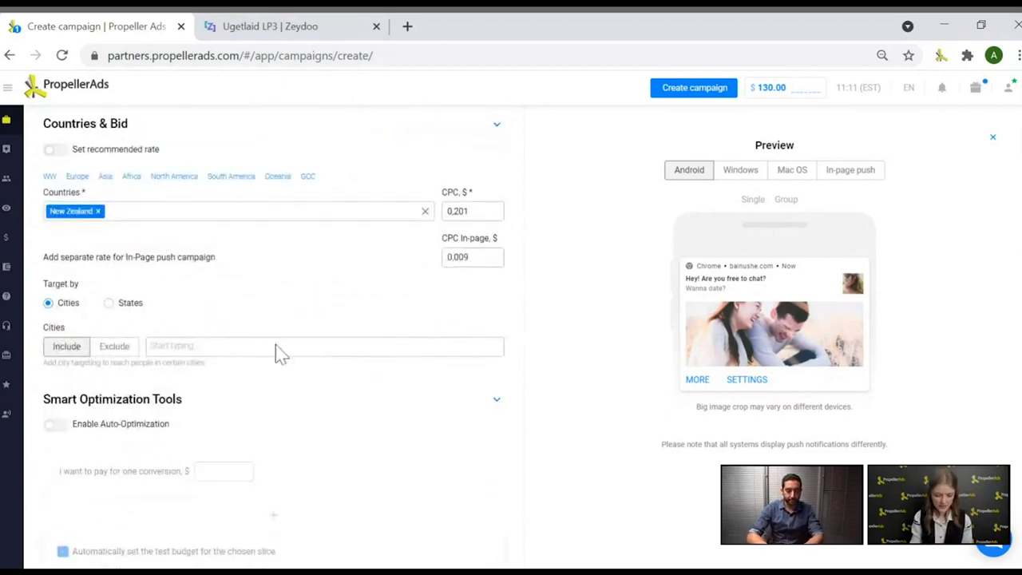
scroll(278, 371, down, 1)
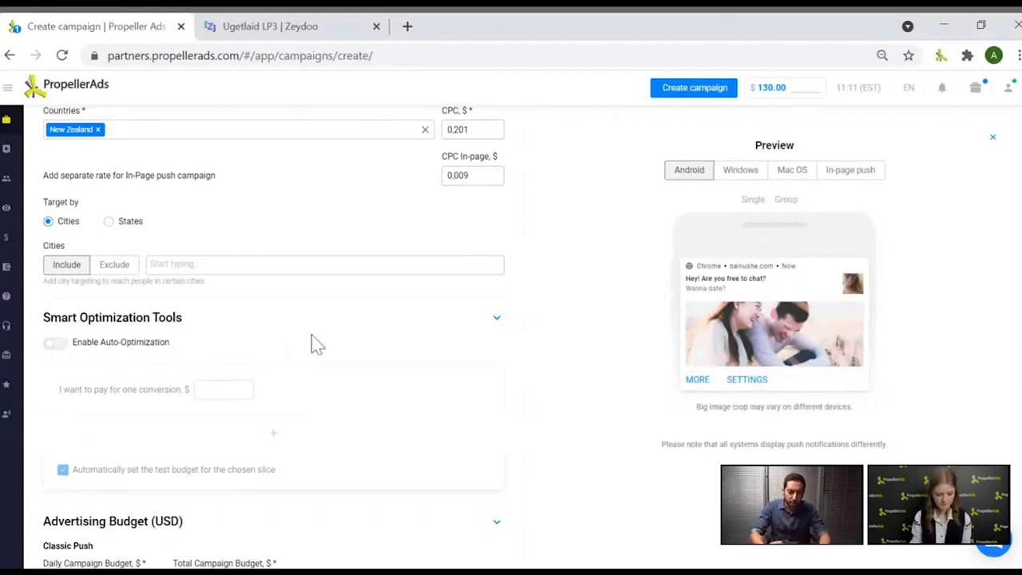
scroll(312, 334, down, 4)
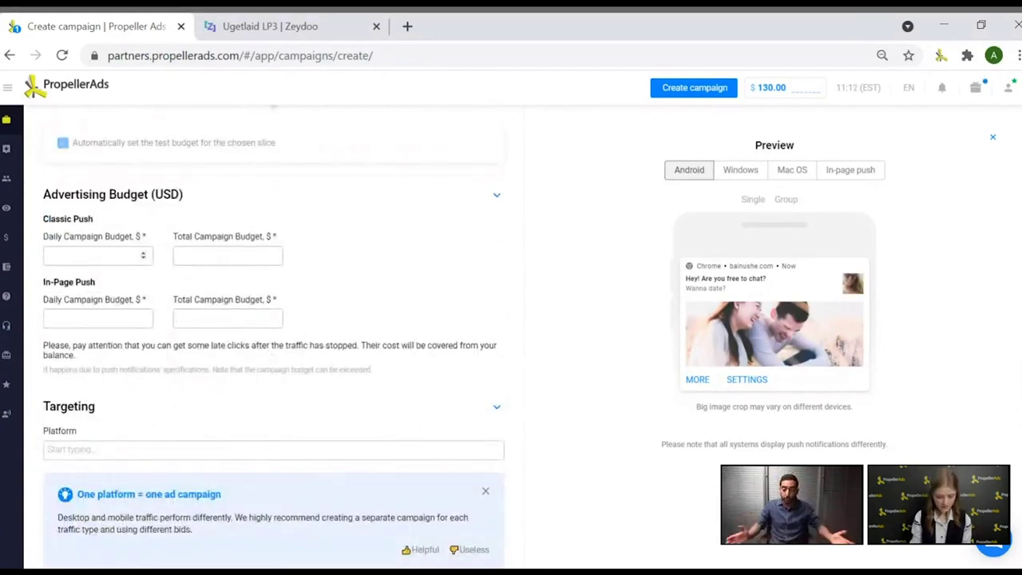
click(92, 255)
text(30)
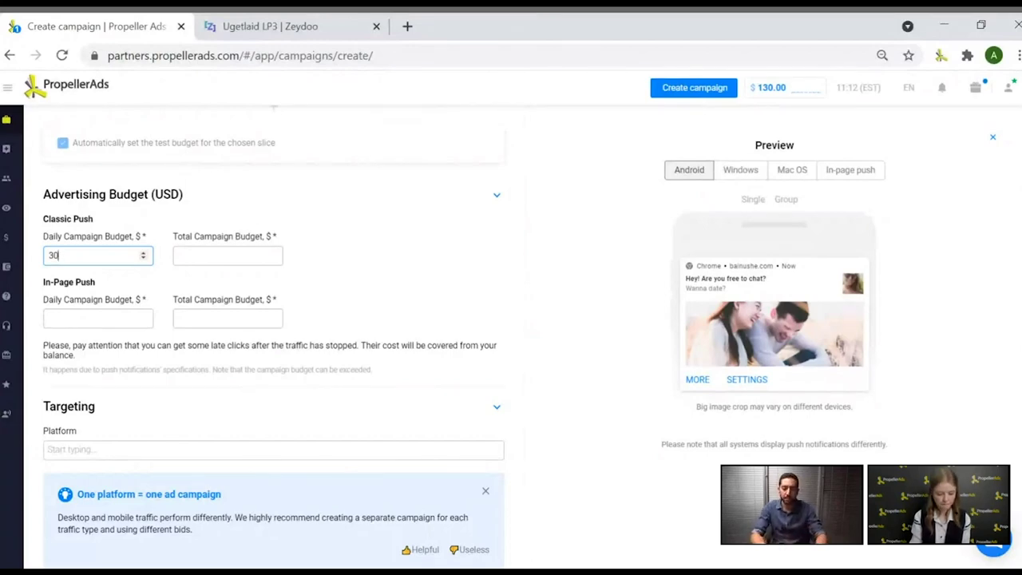
- Target both the Desktop and Mobile platforms in the campaign's targeting settings
scroll(308, 267, down, 3)
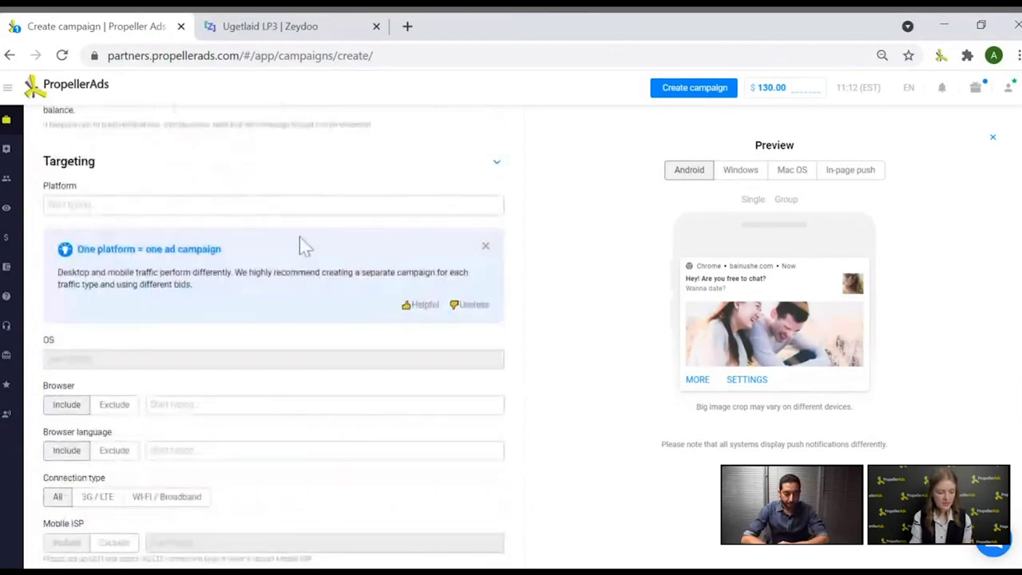
click(97, 207)
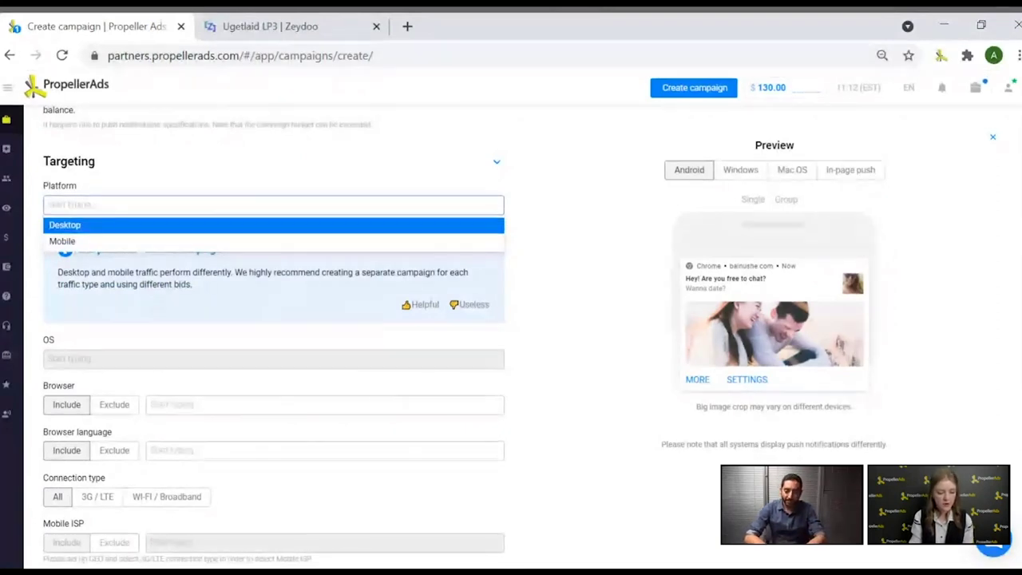
click(98, 228)
click(107, 226)
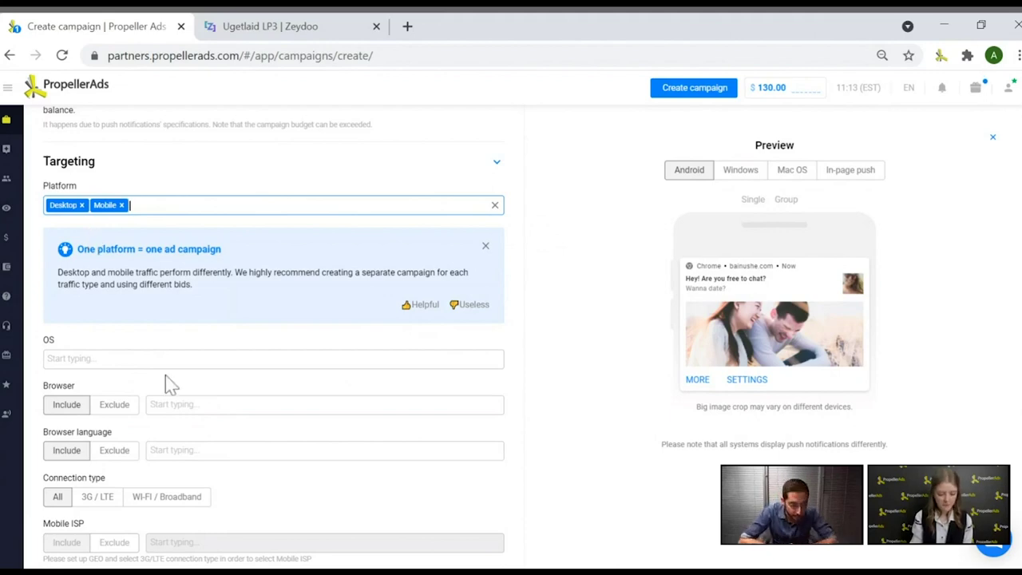
- Review the remaining targeting fields, the retargeting audience options and the start of the Campaign Schedule section
scroll(178, 369, down, 1)
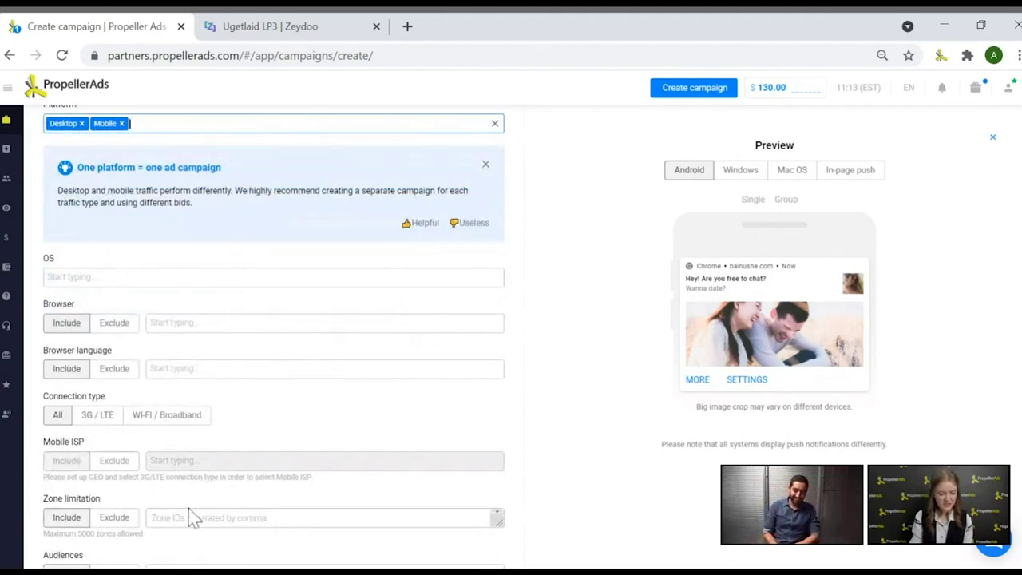
scroll(458, 311, down, 1)
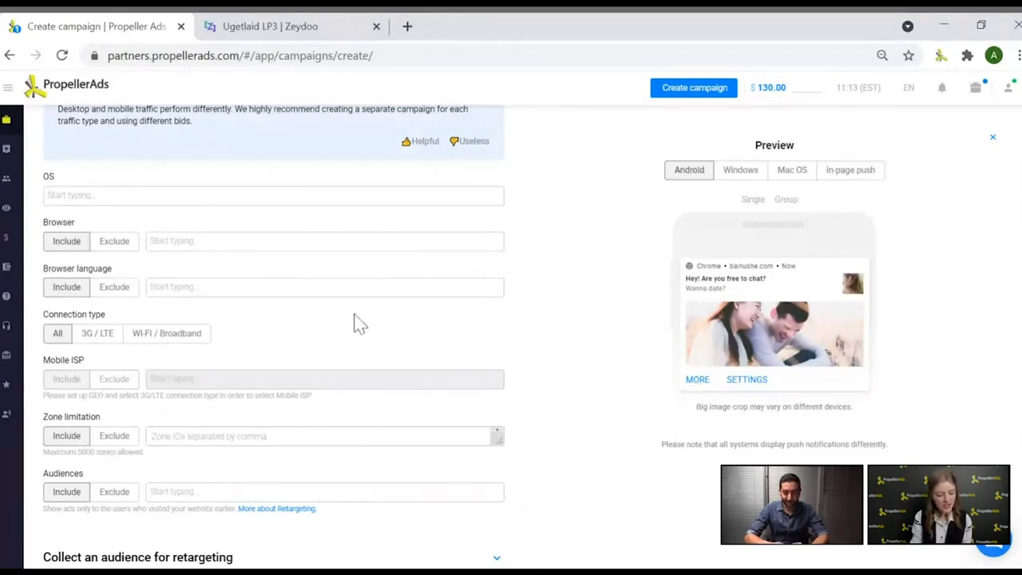
scroll(357, 325, down, 1)
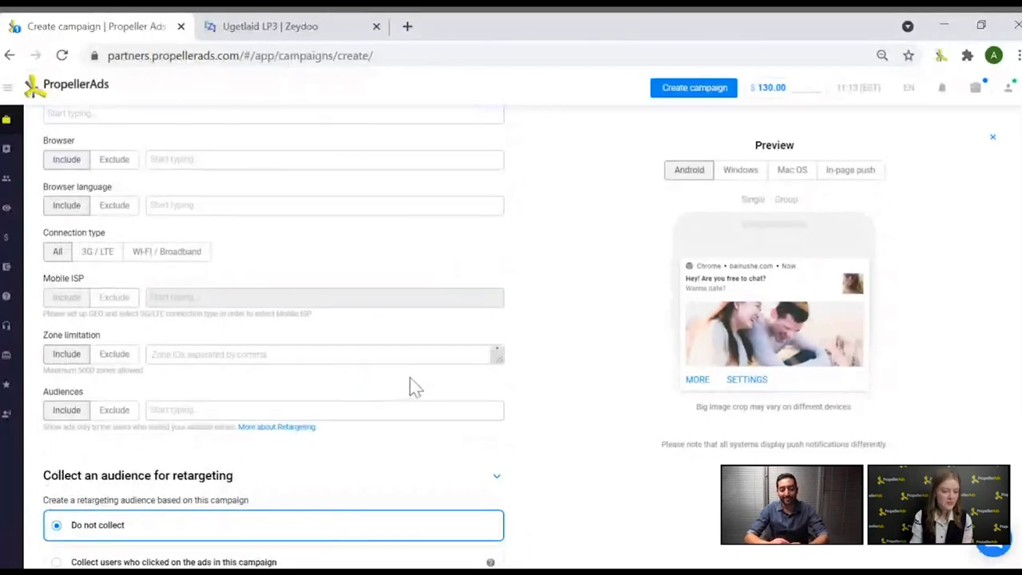
scroll(412, 387, down, 2)
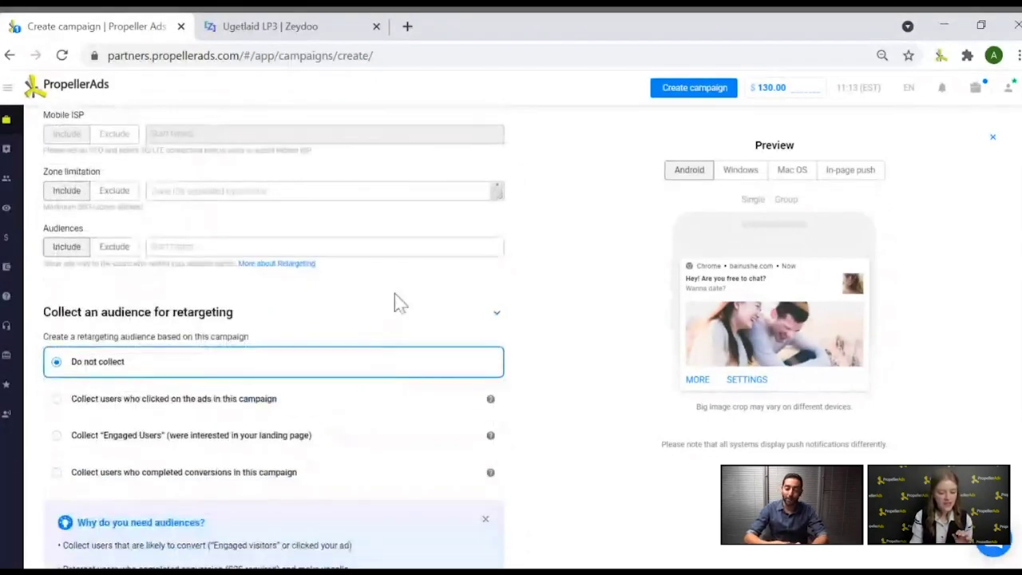
scroll(568, 347, down, 1)
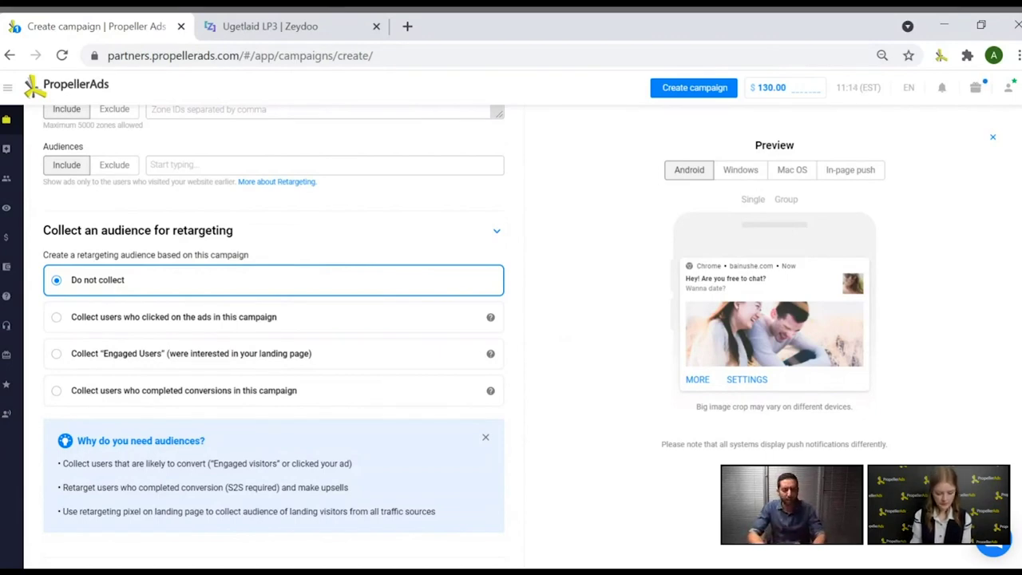
scroll(569, 317, down, 4)
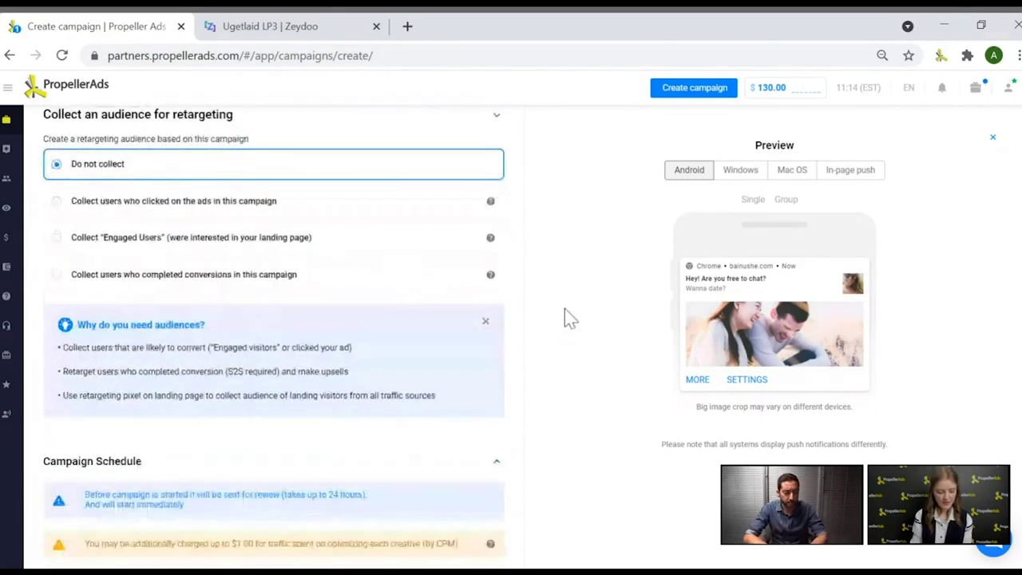